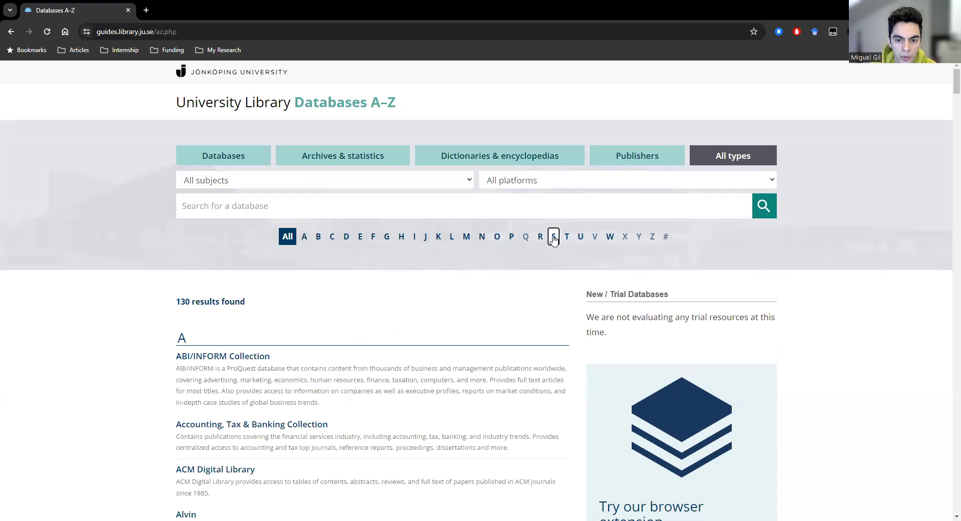
# Step: Open Scopus from the library's databases listed under S and sign in with the prefilled university account
pyautogui.scroll(-3, 384, 408)
pyautogui.scroll(-1, 299, 417)
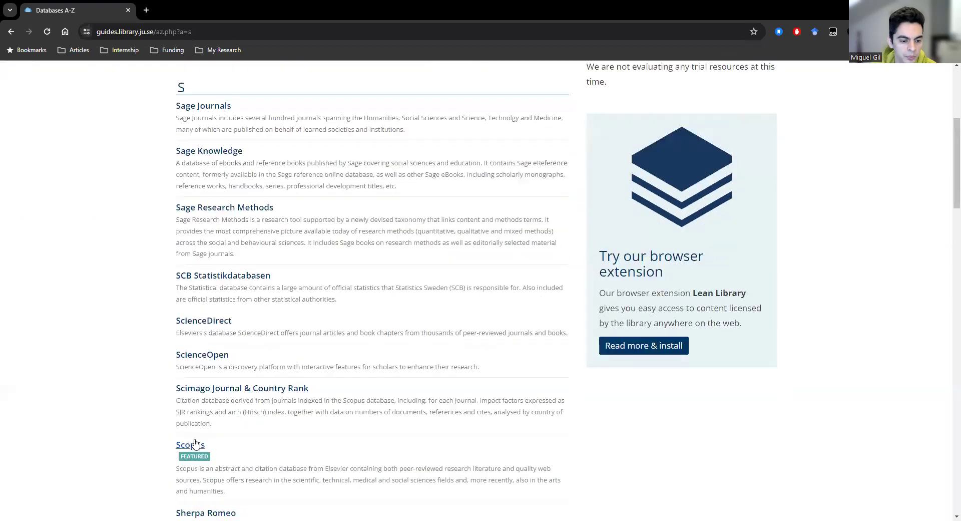
pyautogui.click(191, 501)
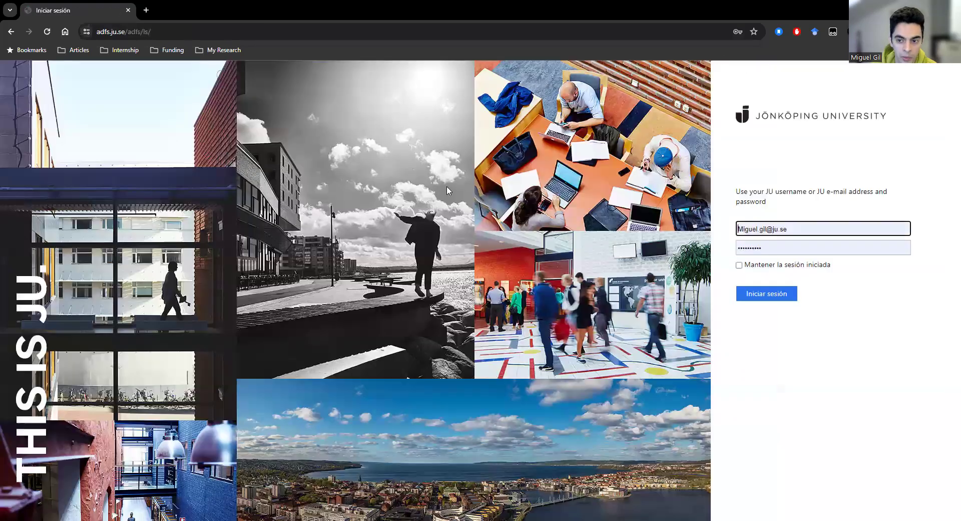
pyautogui.click(741, 300)
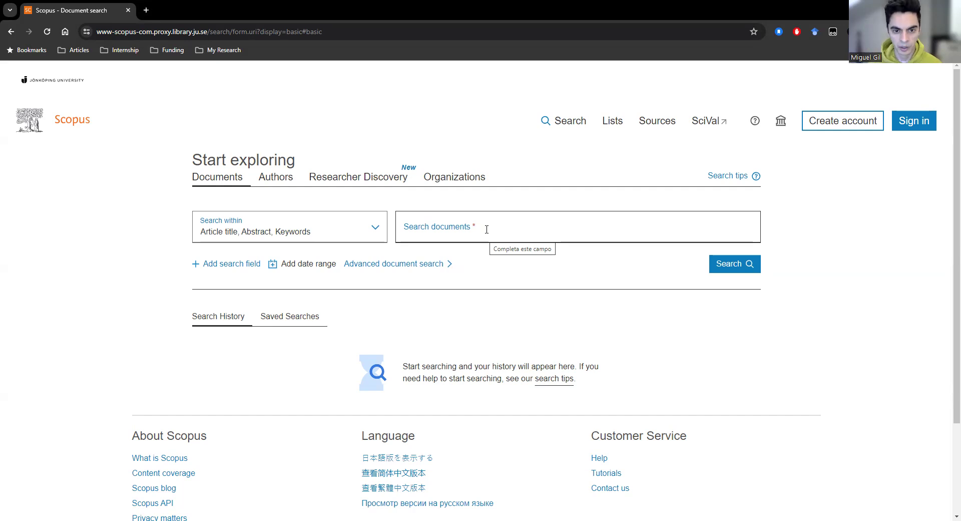
# Step: Search article titles, abstracts and keywords for retail*
pyautogui.press('Tab')
pyautogui.write('retail*')
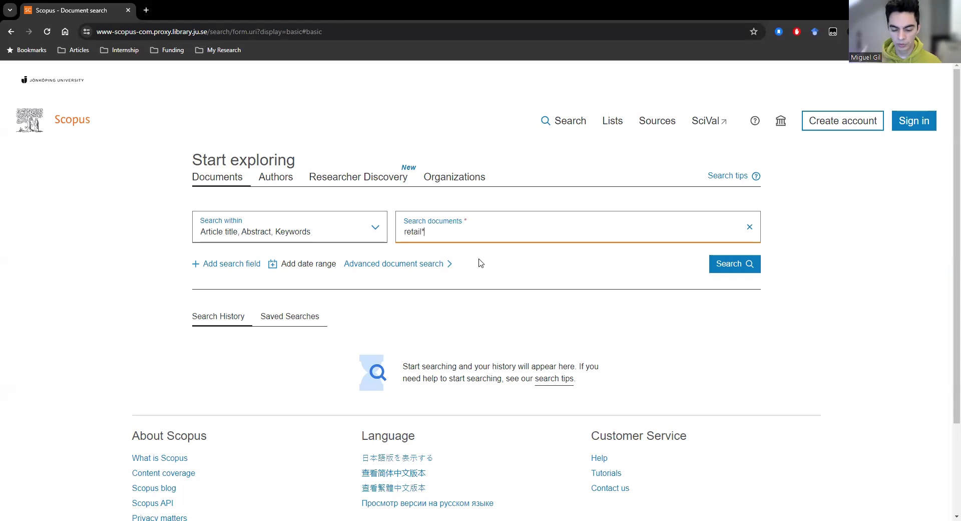
pyautogui.click(728, 266)
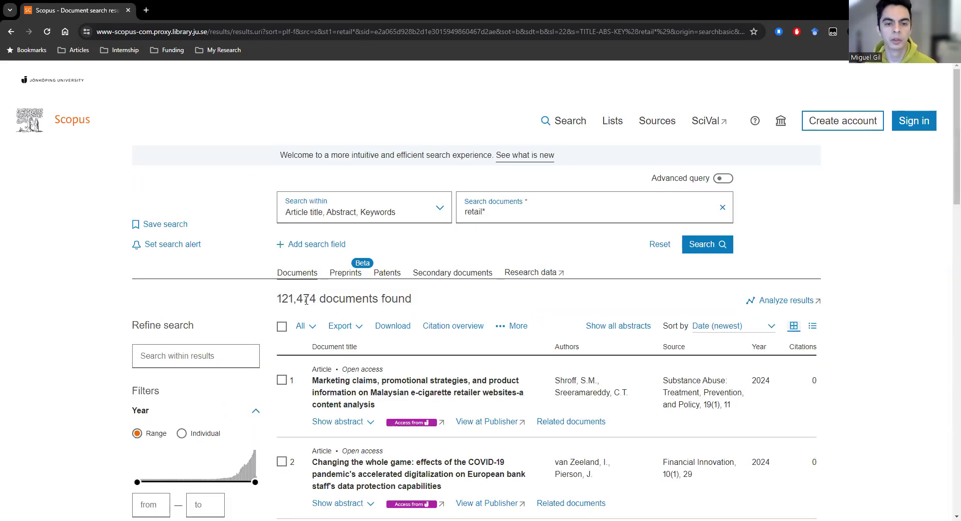
# Step: Replace the search term with control* and run the document search
pyautogui.tripleClick(507, 217)
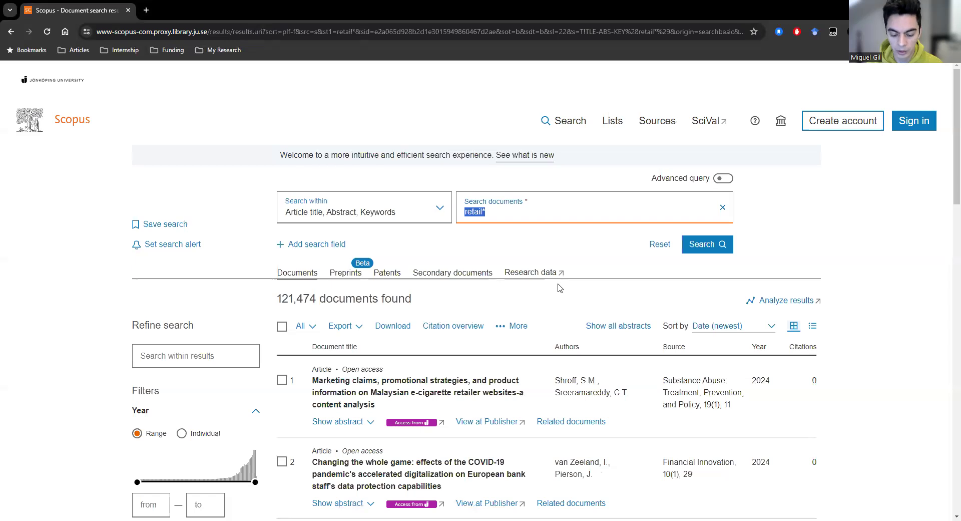
pyautogui.write('control*')
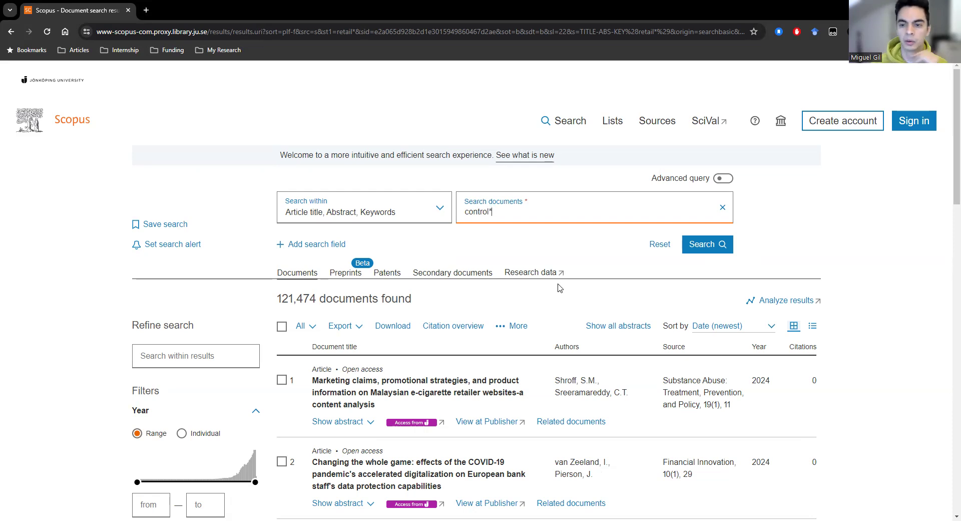
pyautogui.click(700, 244)
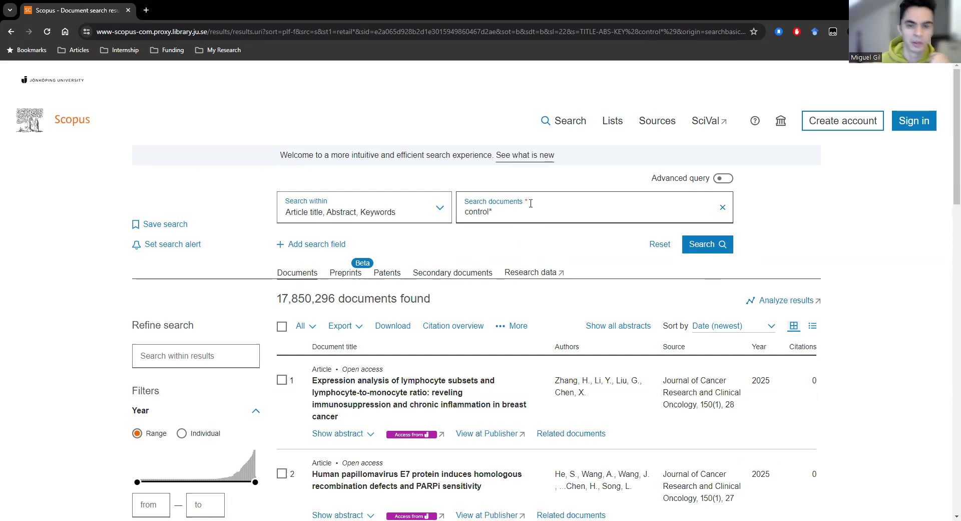
# Step: Run a separate document search for sustainab* in place of the previous term
pyautogui.moveTo(508, 215); pyautogui.dragTo(462, 218)
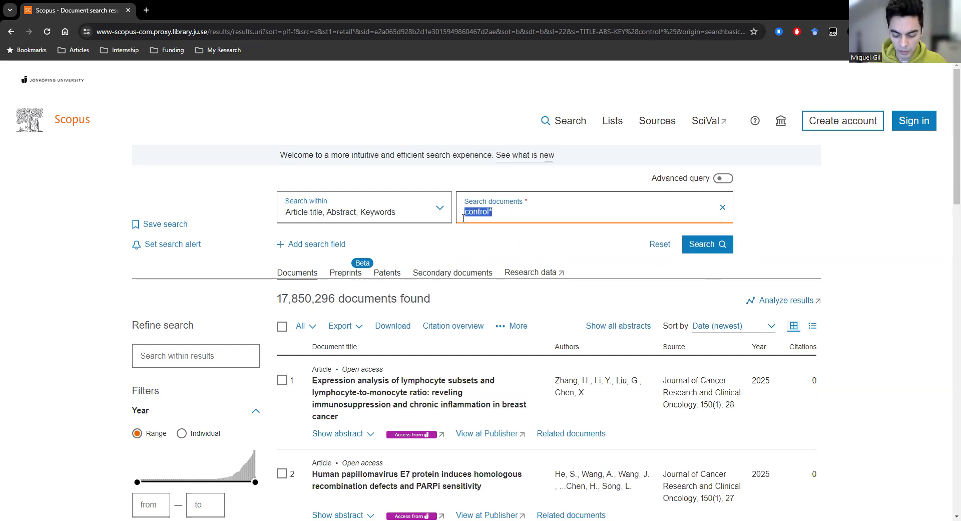
pyautogui.write('sust')
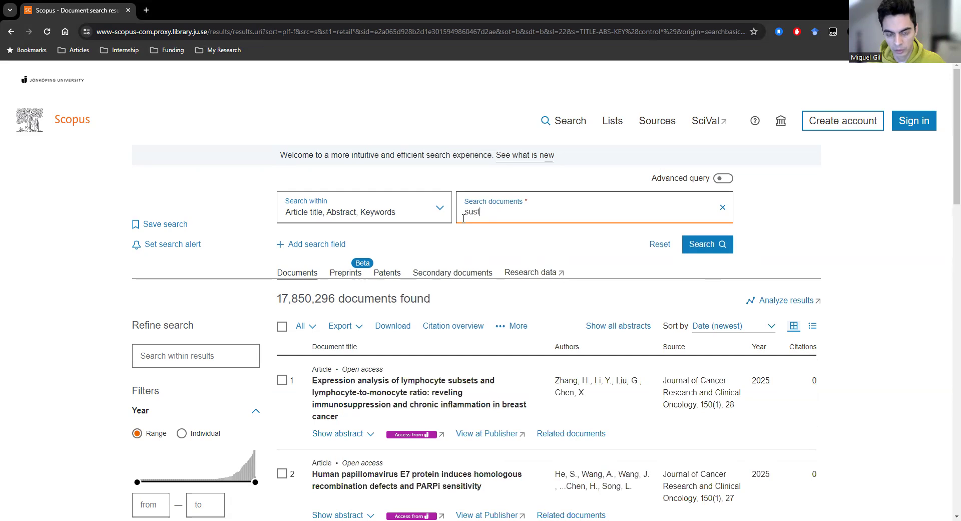
pyautogui.write('ainab')
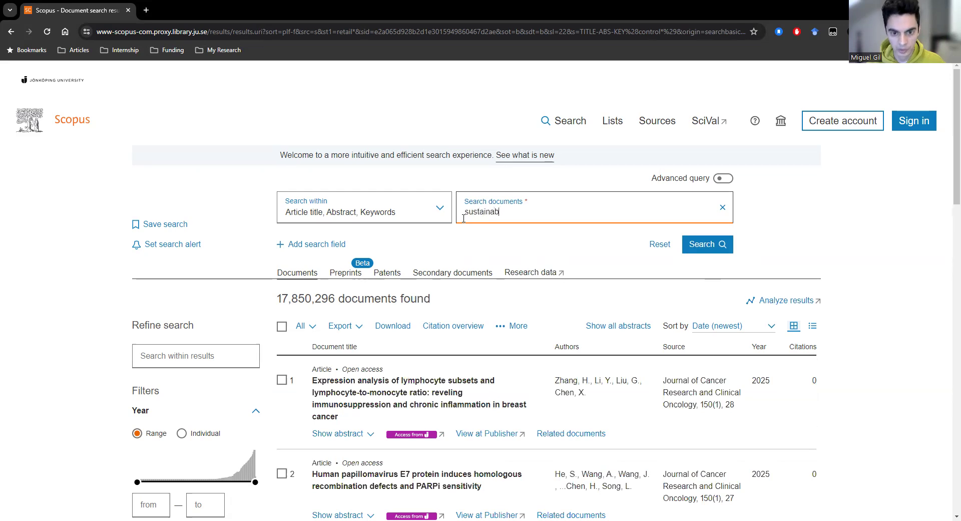
pyautogui.write('*')
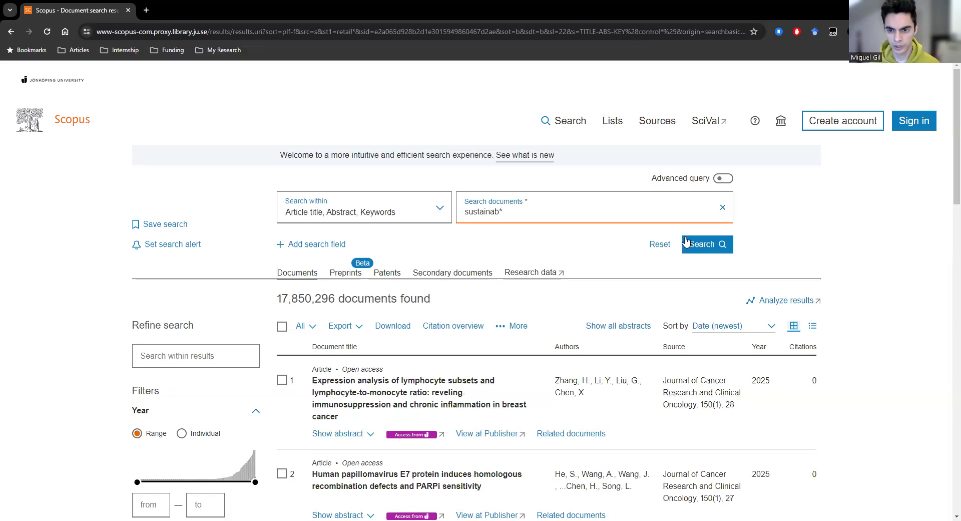
pyautogui.click(695, 247)
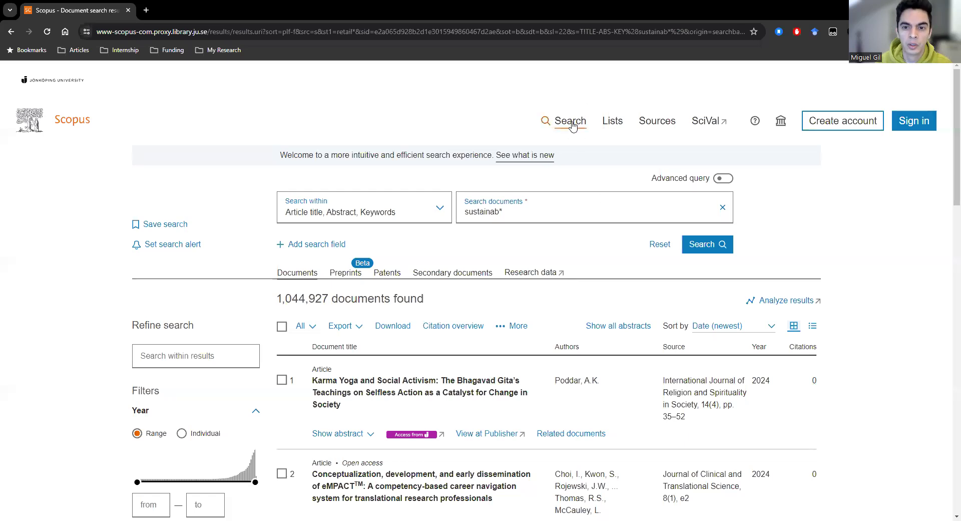
# Step: Return to the document search page and bring the retail*, control* and sustainab* queries from the search history into a combined query
pyautogui.click(574, 126)
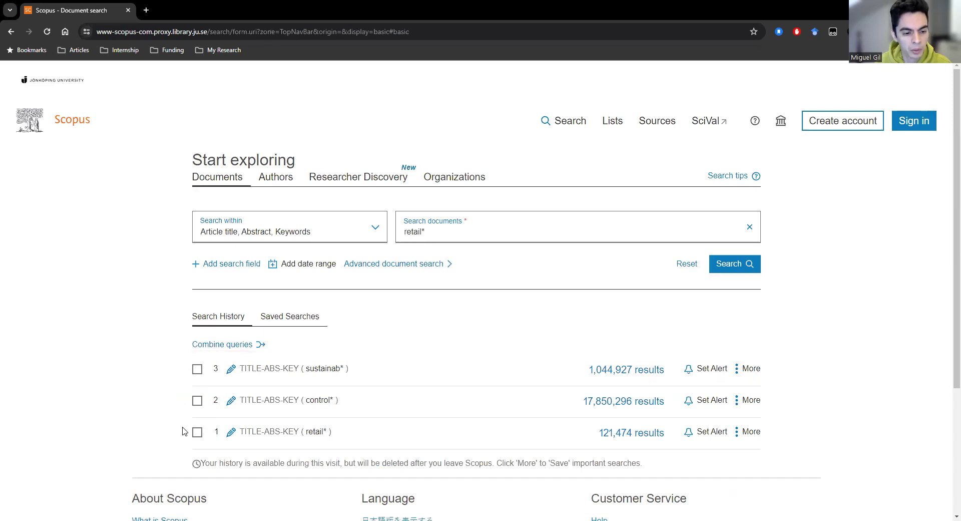
pyautogui.click(198, 432)
pyautogui.click(198, 400)
pyautogui.click(197, 371)
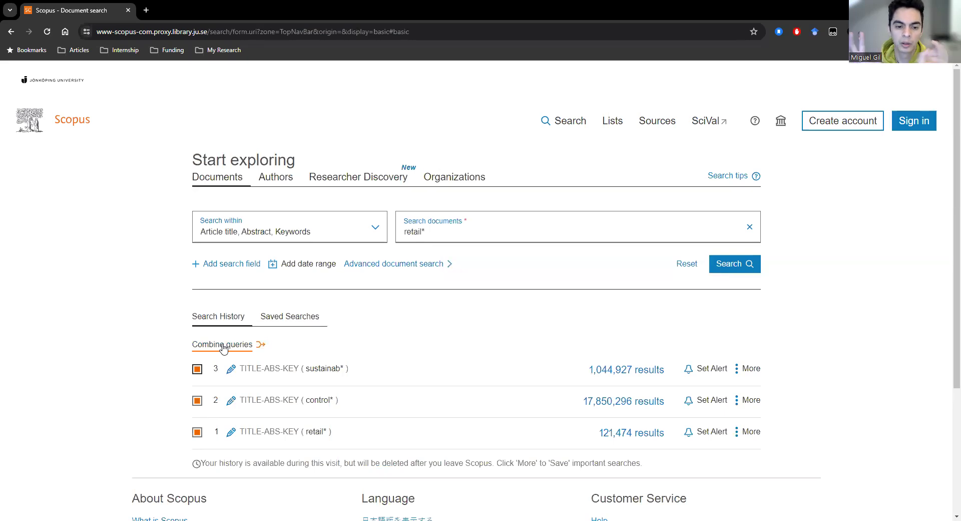
pyautogui.click(224, 349)
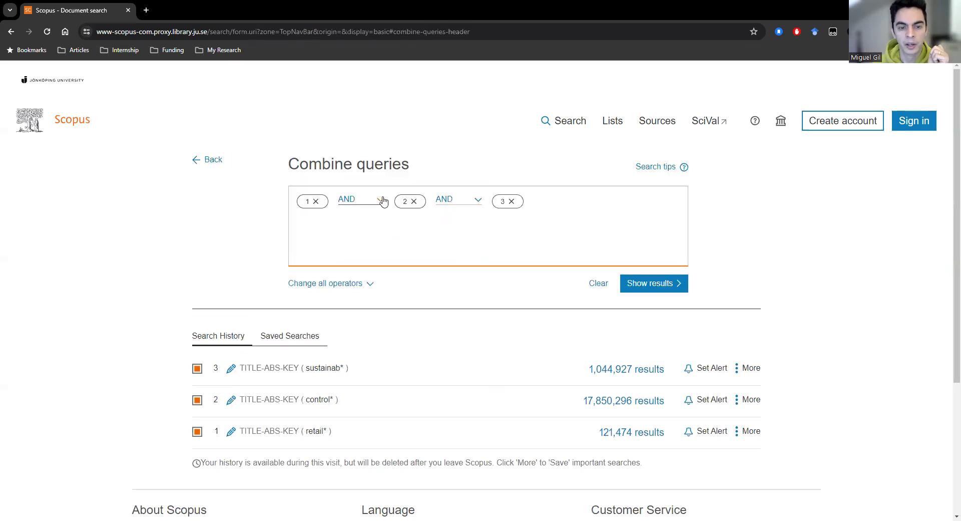
# Step: Keep AND as the operator between the three combined queries and show their results
pyautogui.click(380, 203)
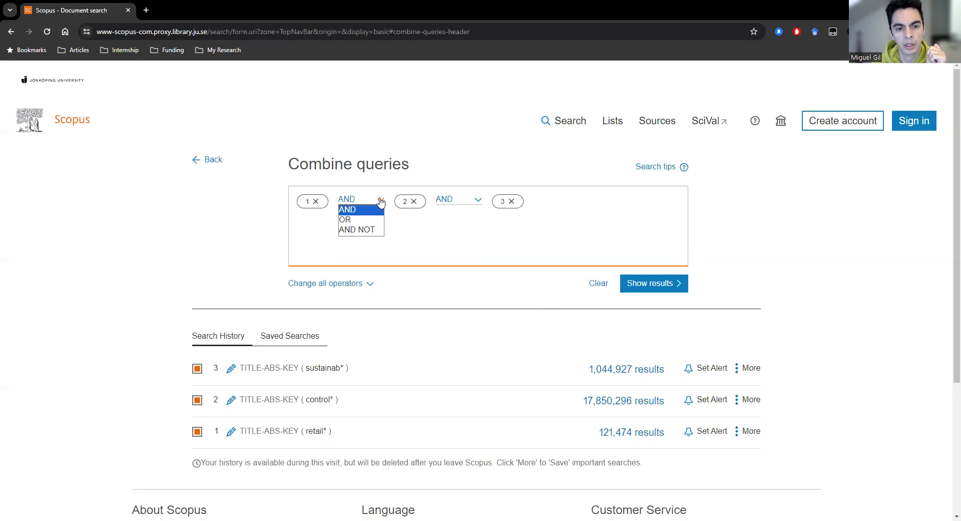
pyautogui.click(370, 214)
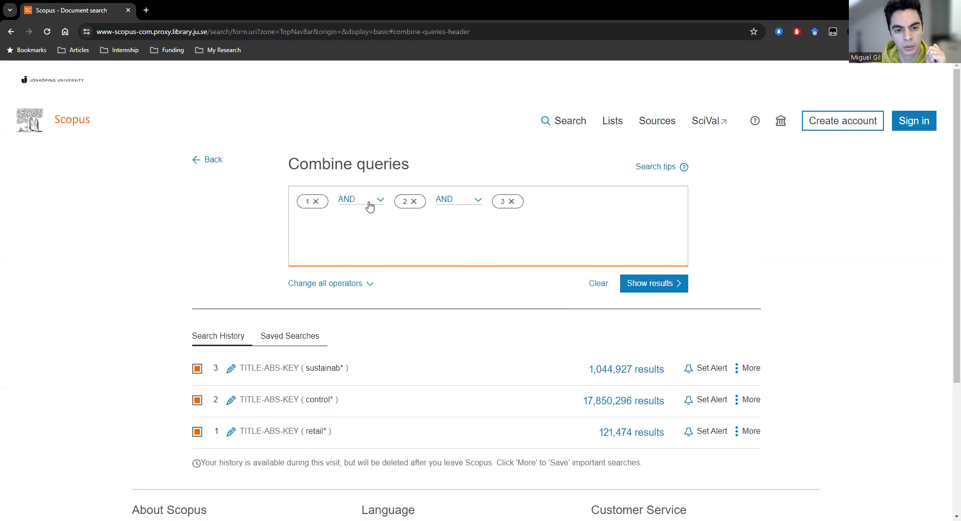
pyautogui.click(377, 200)
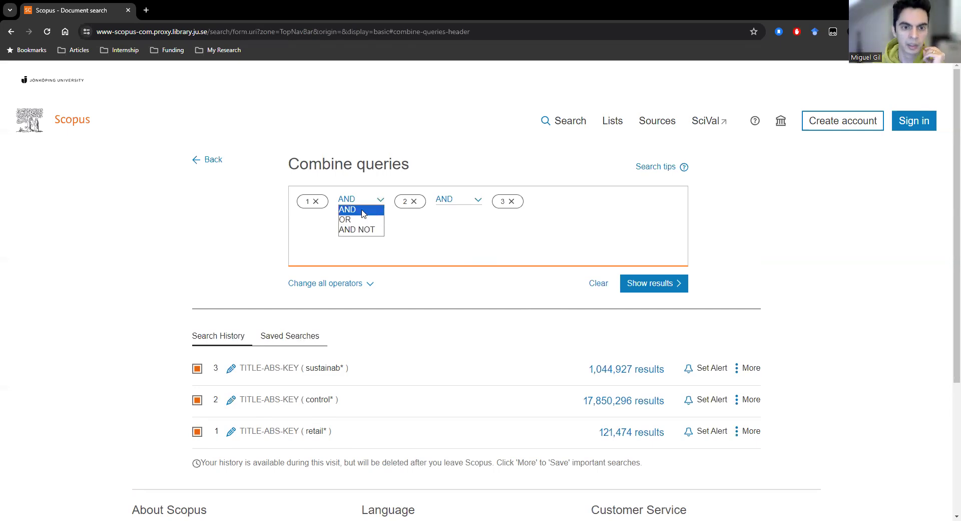
pyautogui.click(364, 211)
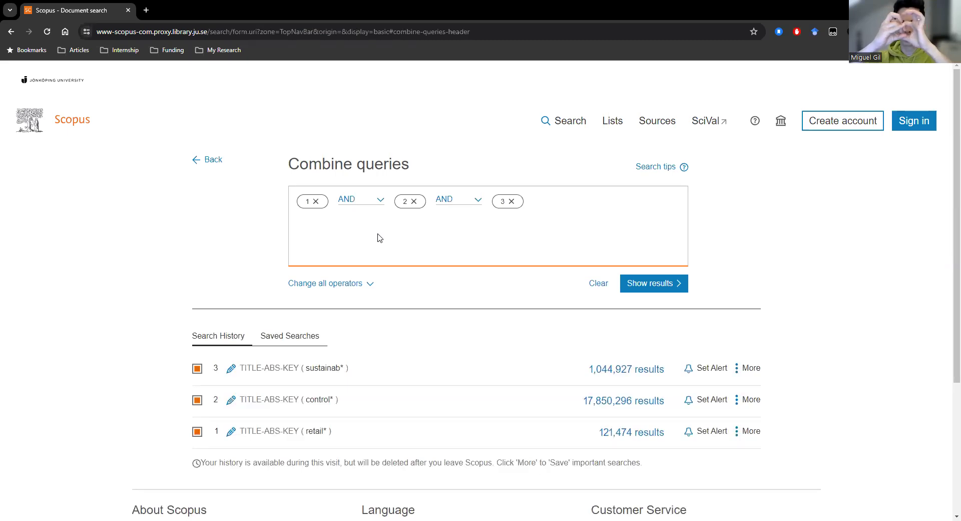
pyautogui.click(645, 282)
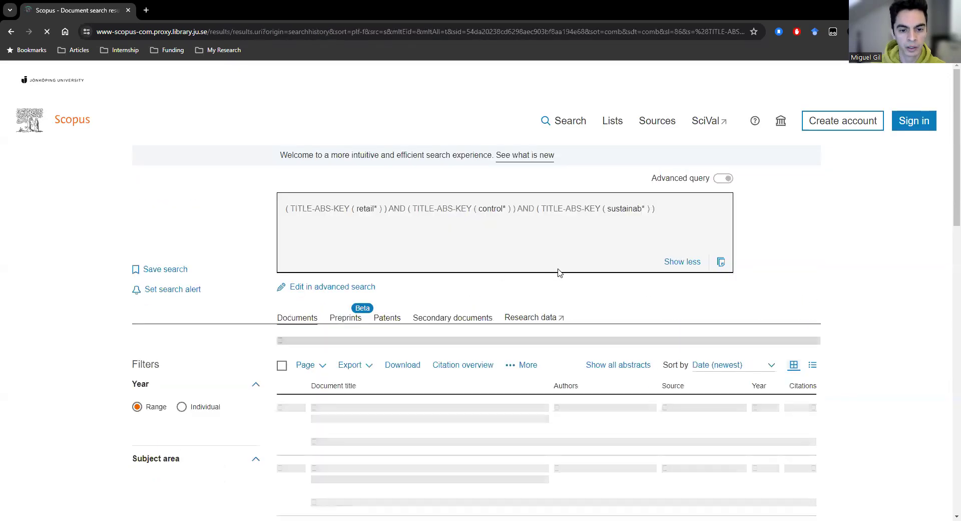
pyautogui.scroll(-1, 722, 326)
pyautogui.scroll(-2, 722, 326)
pyautogui.scroll(3, 722, 326)
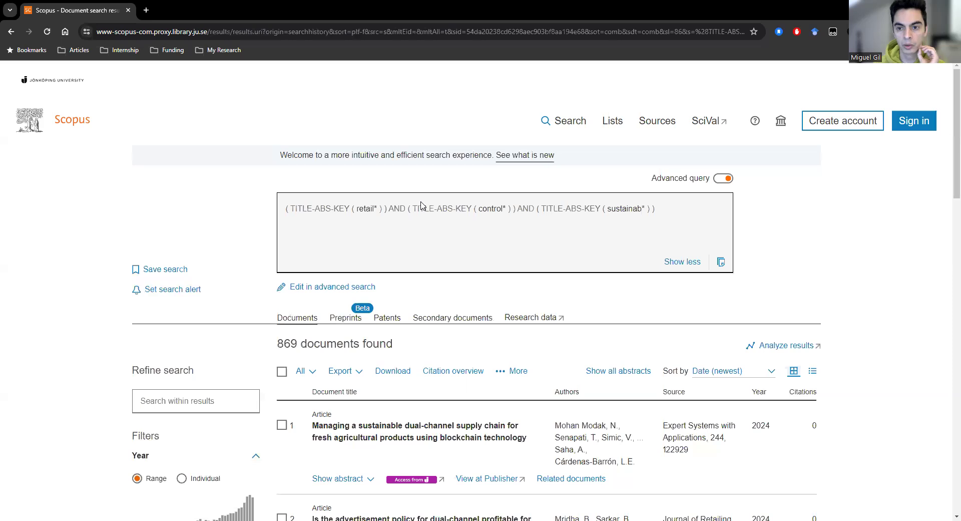
pyautogui.scroll(-3, 482, 275)
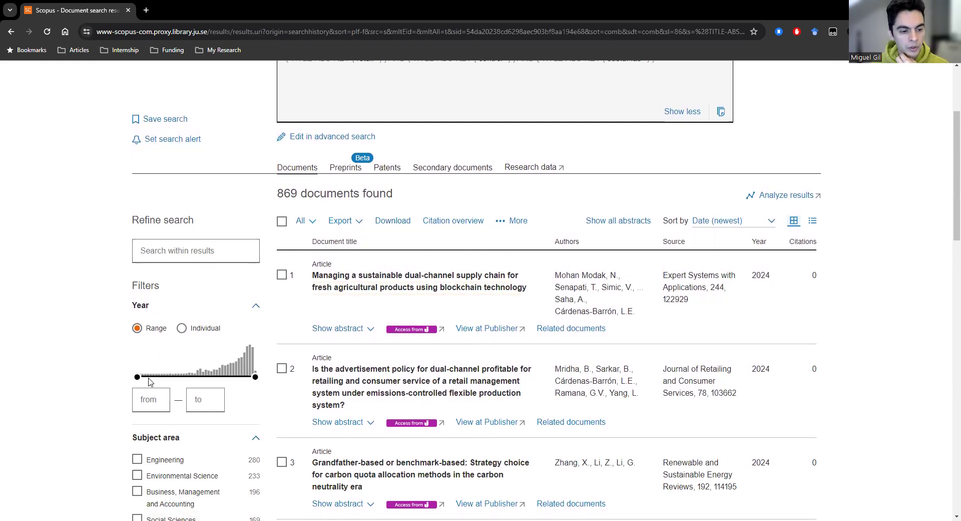
pyautogui.moveTo(138, 378); pyautogui.dragTo(134, 378)
pyautogui.click(148, 405)
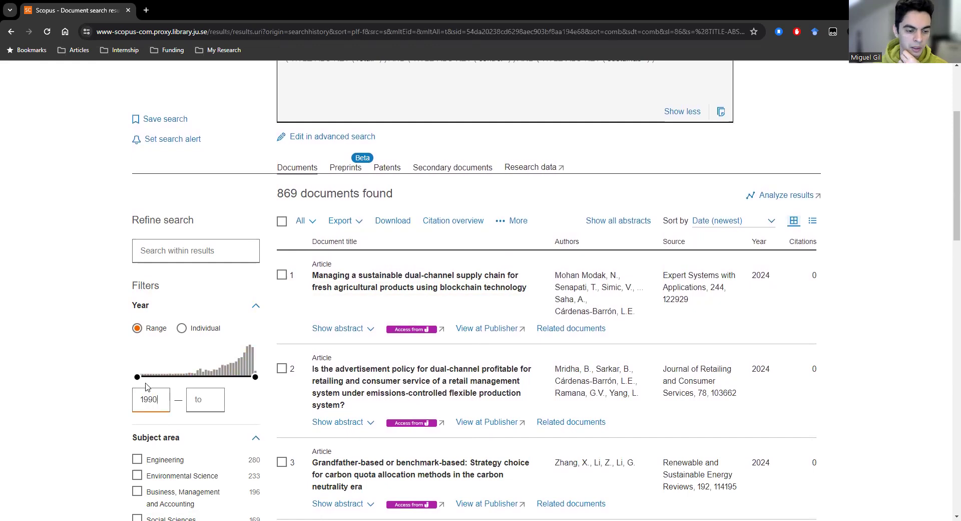
pyautogui.doubleClick(149, 399)
pyautogui.press('BackSpace')
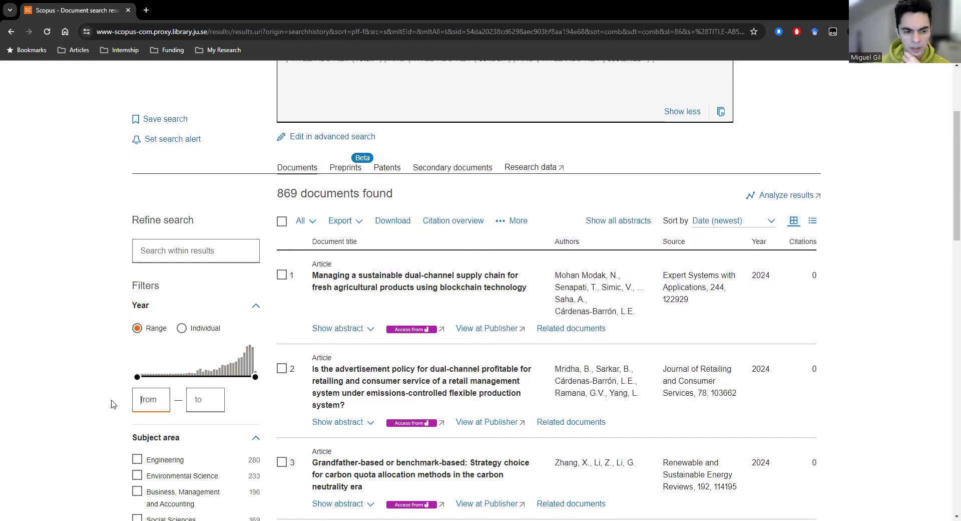
pyautogui.scroll(1, 125, 409)
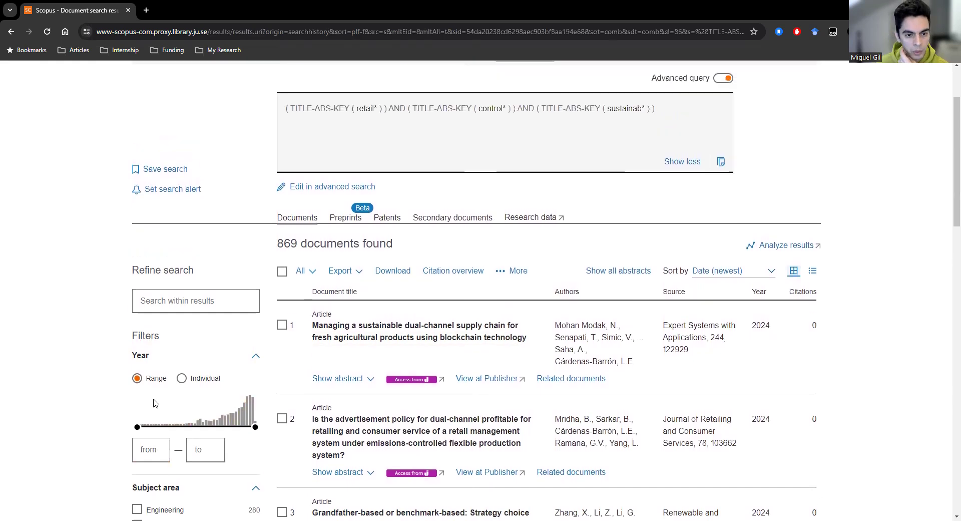
pyautogui.scroll(2, 267, 397)
# Step: Limit the results to the subject areas Business, Management and Accounting; Social Sciences; and Economics, Econometrics and Finance
pyautogui.scroll(-4, 267, 397)
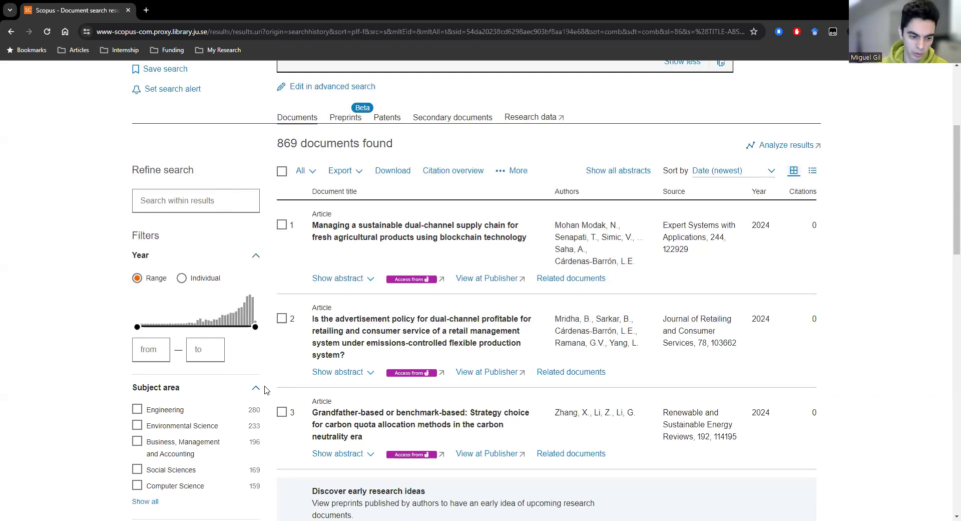
pyautogui.scroll(-1, 264, 388)
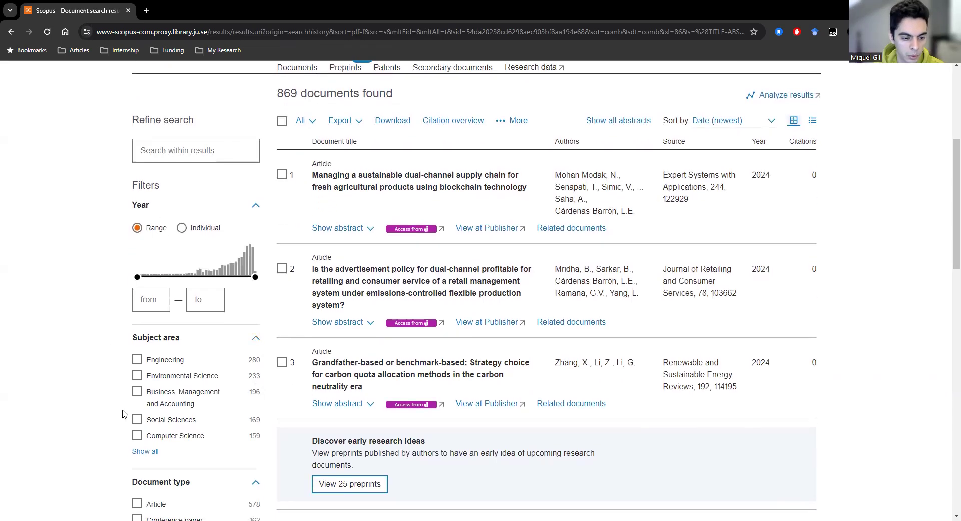
pyautogui.click(142, 452)
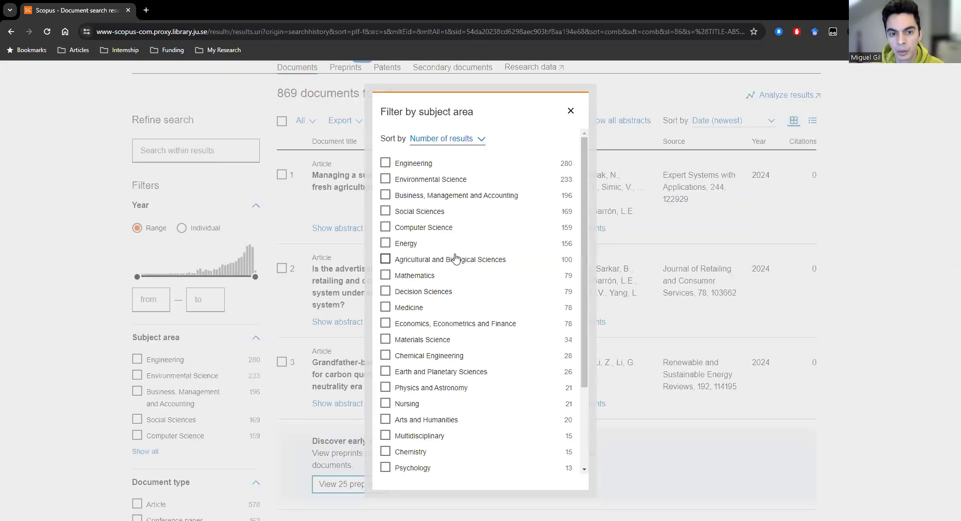
pyautogui.scroll(-3, 519, 328)
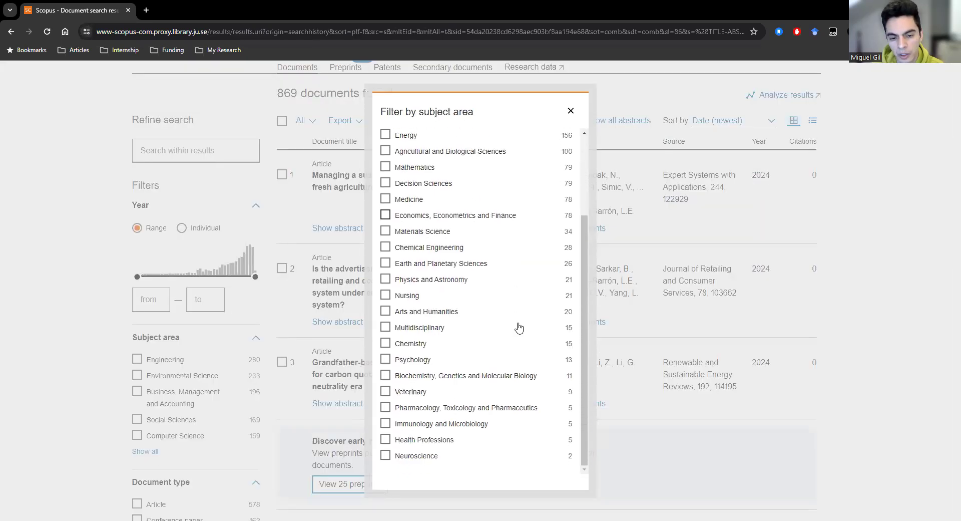
pyautogui.scroll(1, 482, 384)
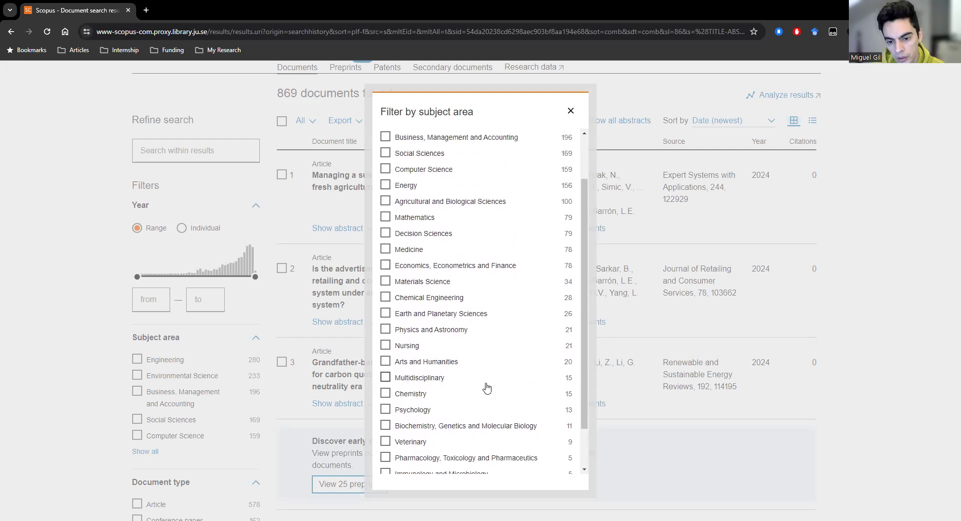
pyautogui.scroll(1, 475, 397)
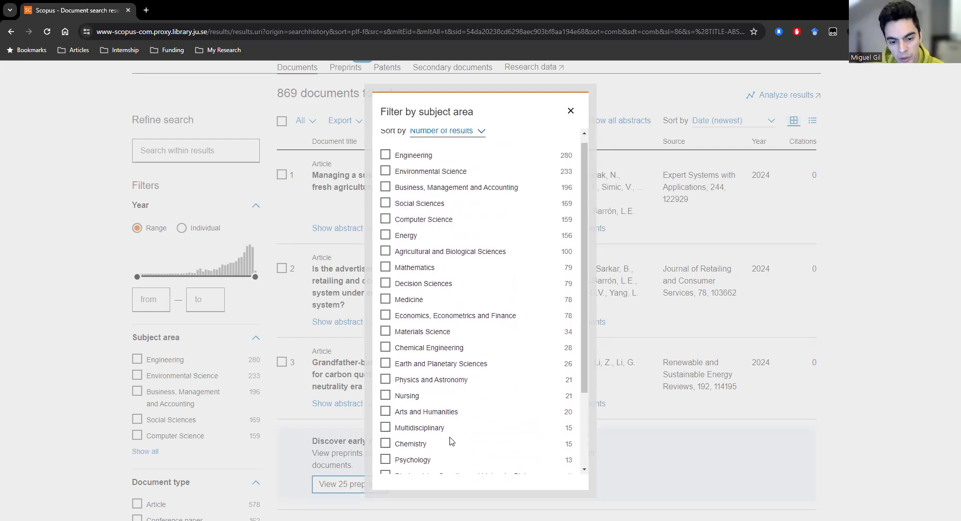
pyautogui.scroll(-1, 431, 454)
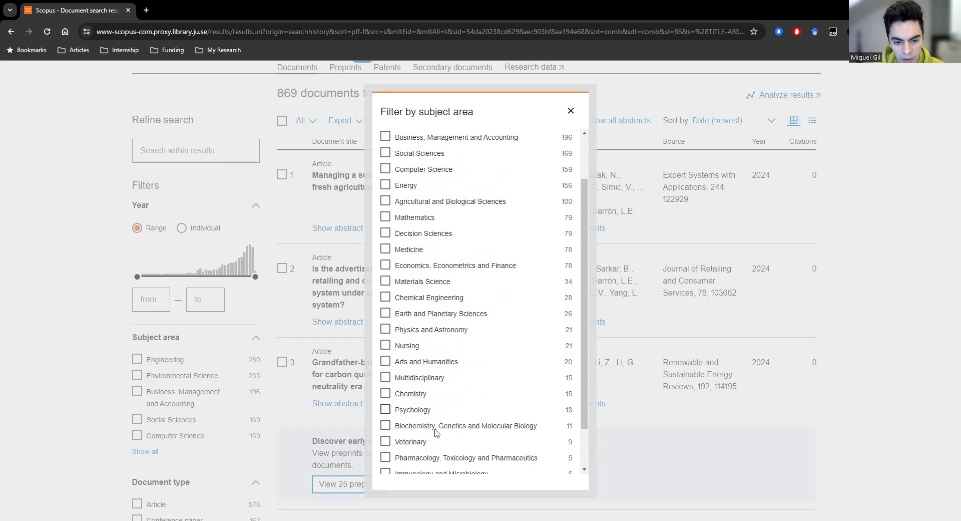
pyautogui.scroll(1, 463, 428)
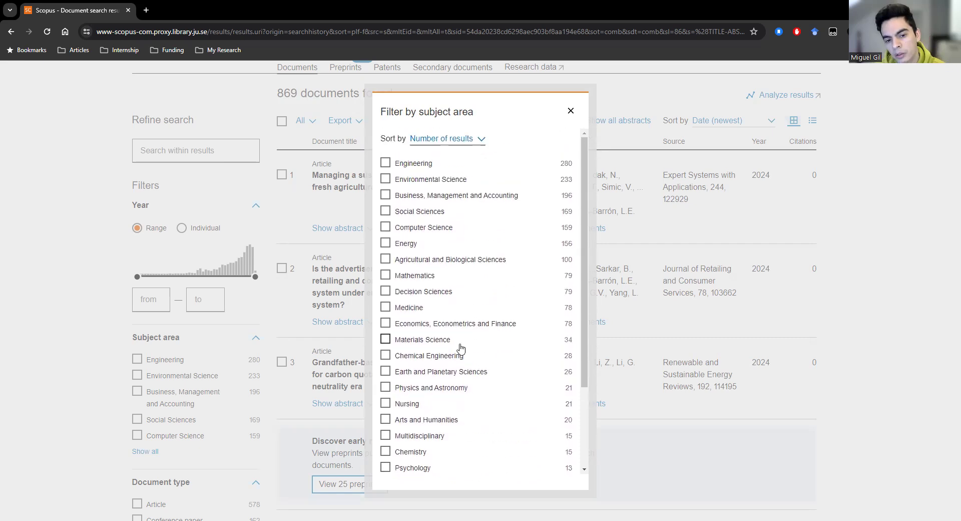
pyautogui.click(386, 196)
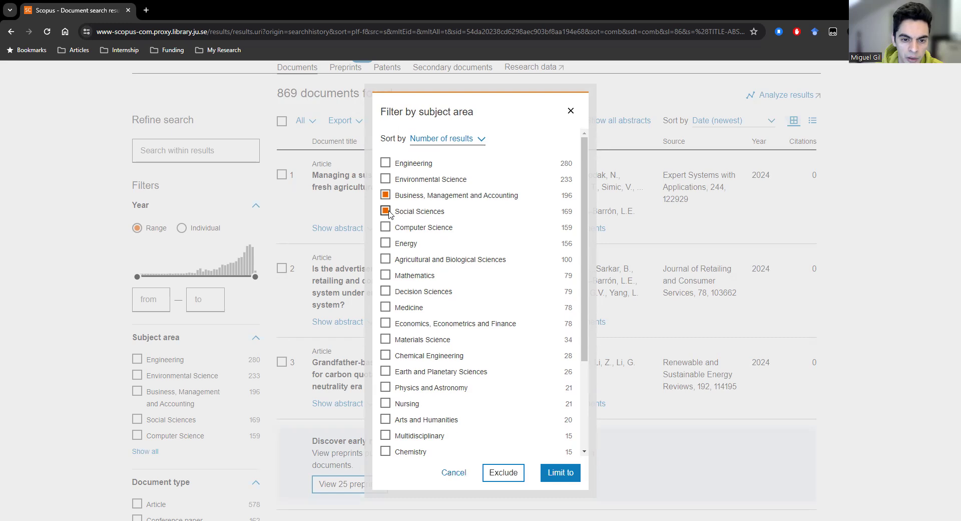
pyautogui.click(386, 323)
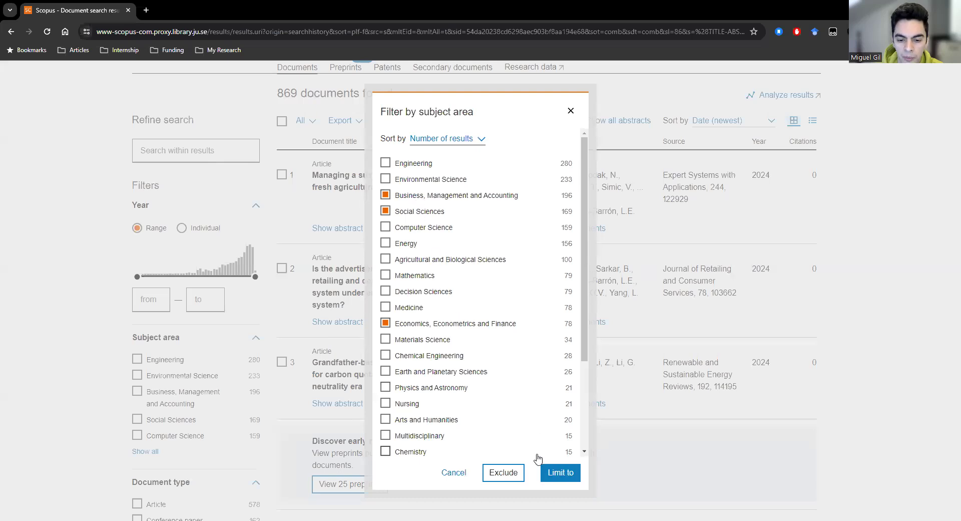
pyautogui.click(560, 472)
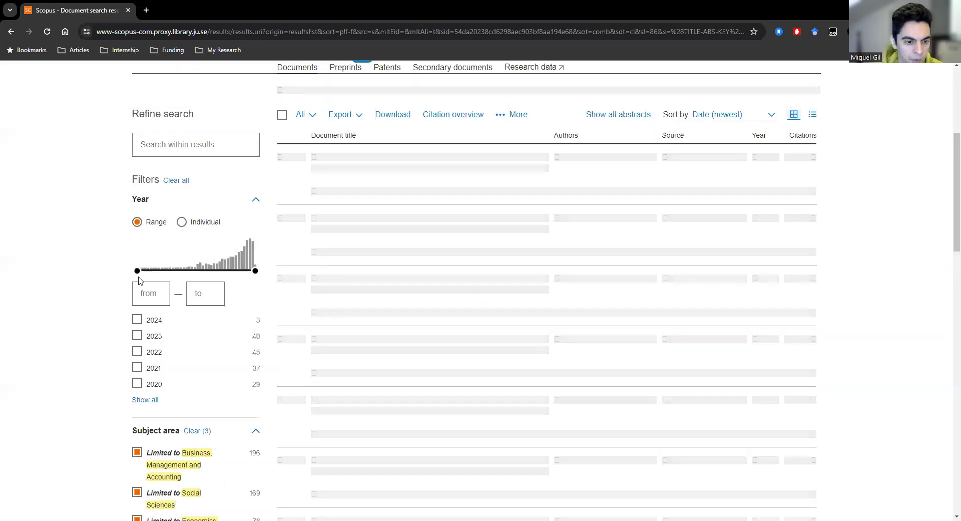
# Step: Limit the results to the document type Article
pyautogui.scroll(-1, 101, 279)
pyautogui.scroll(-4, 138, 349)
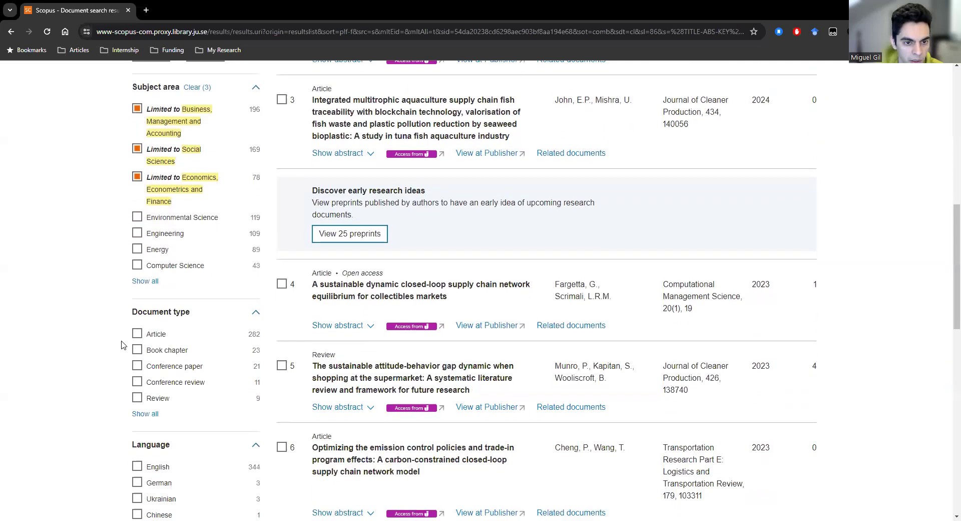
pyautogui.scroll(7, 273, 202)
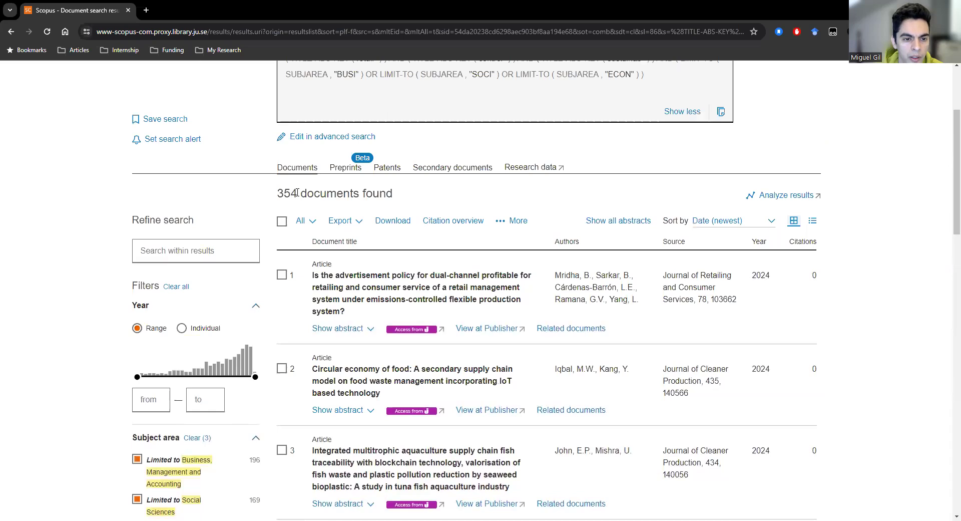
pyautogui.scroll(-7, 85, 366)
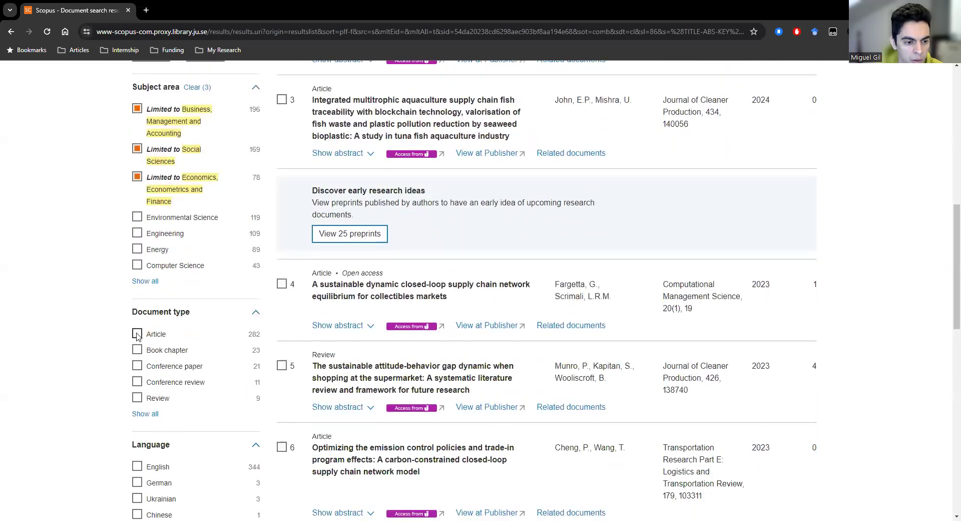
pyautogui.click(137, 333)
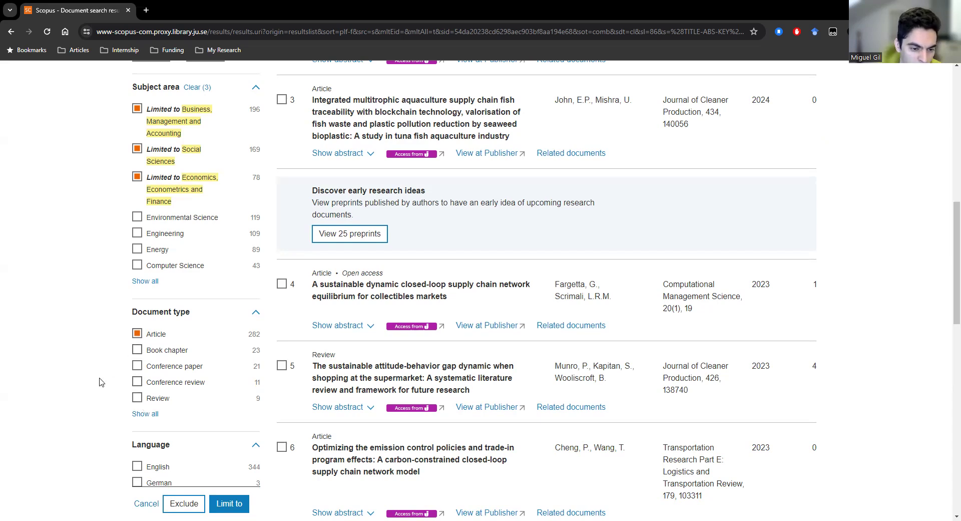
pyautogui.scroll(-1, 130, 397)
pyautogui.scroll(2, 90, 380)
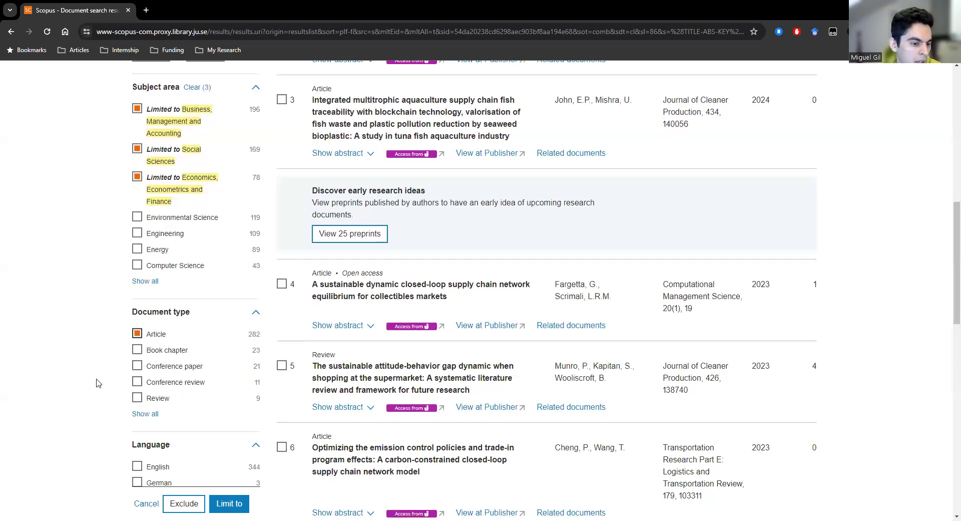
pyautogui.scroll(-1, 189, 423)
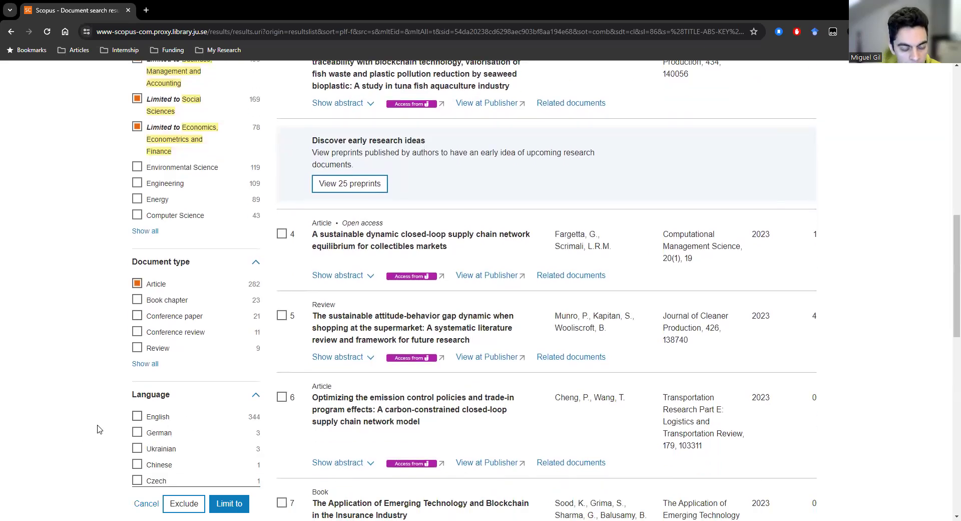
pyautogui.scroll(-1, 98, 430)
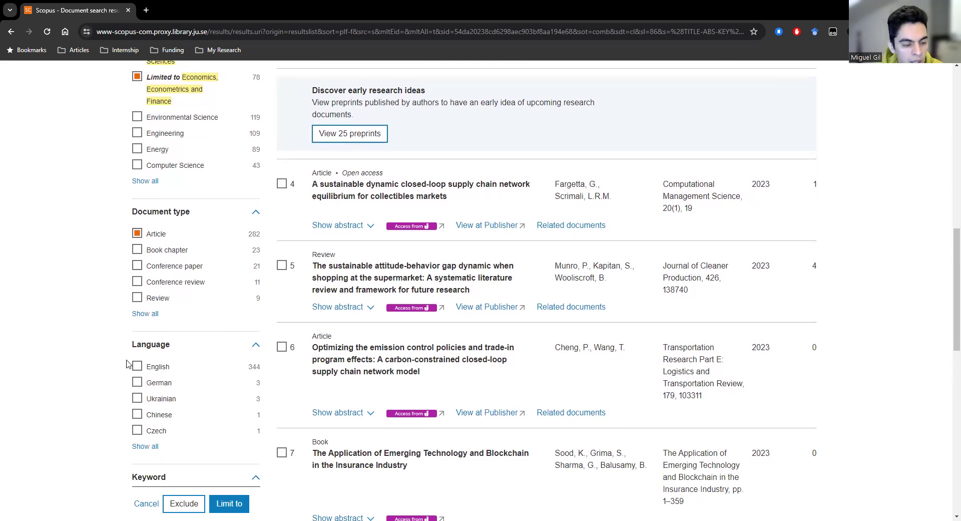
pyautogui.click(229, 506)
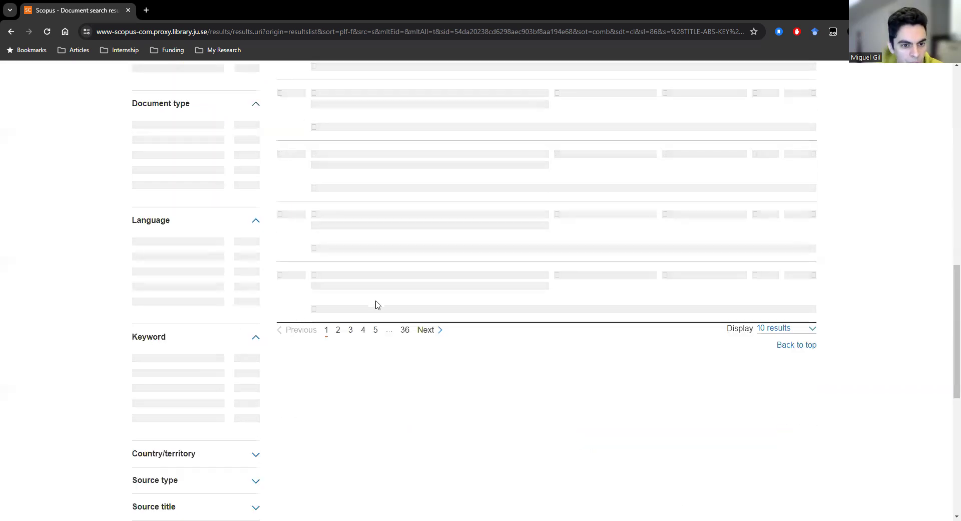
# Step: Limit the remaining articles to those written in English
pyautogui.scroll(10, 377, 305)
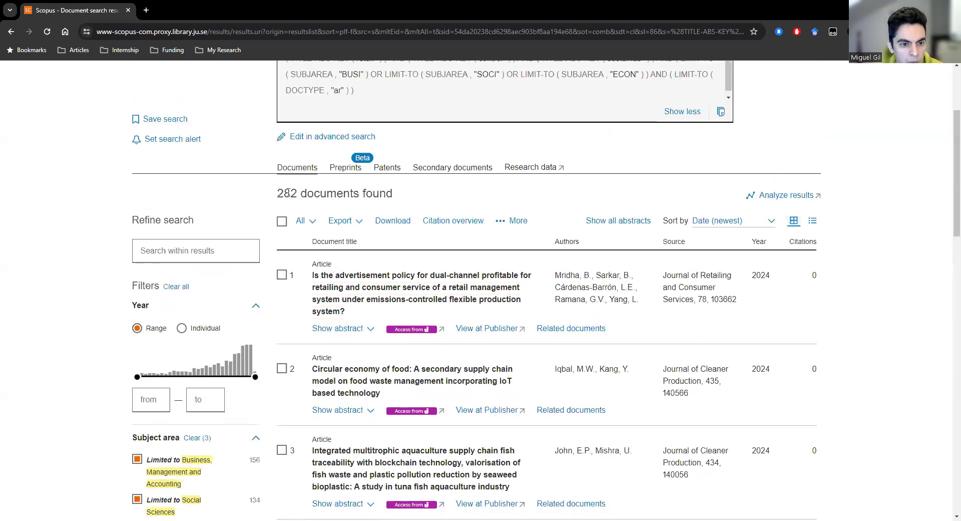
pyautogui.scroll(-10, 47, 331)
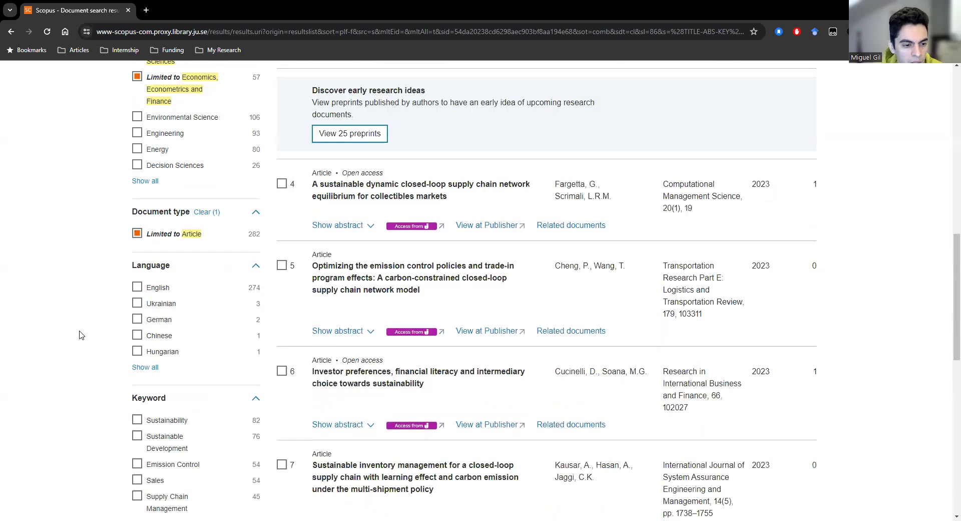
pyautogui.click(137, 287)
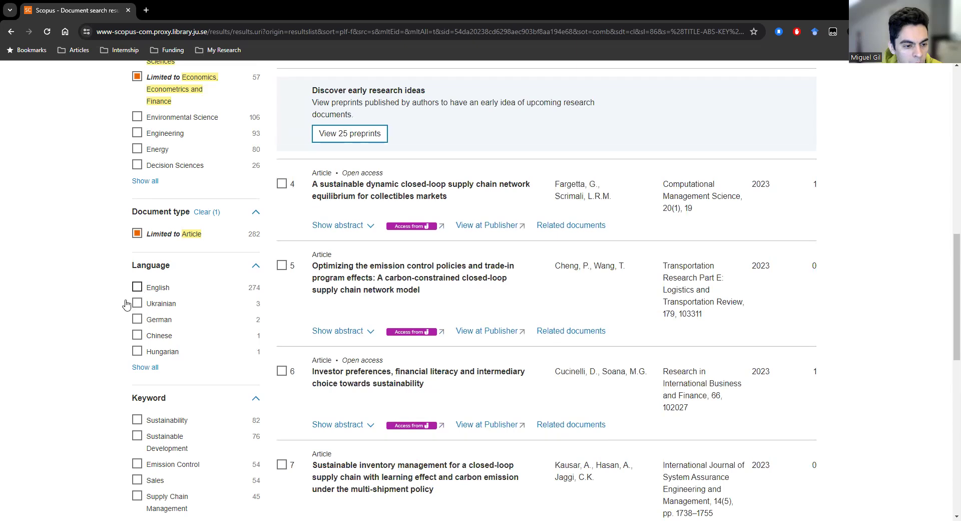
pyautogui.scroll(1, 76, 387)
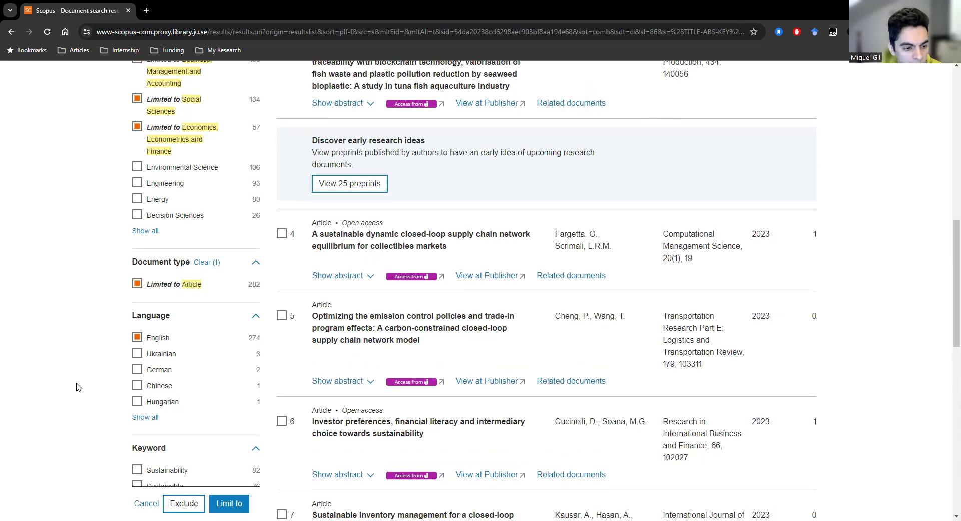
pyautogui.click(241, 503)
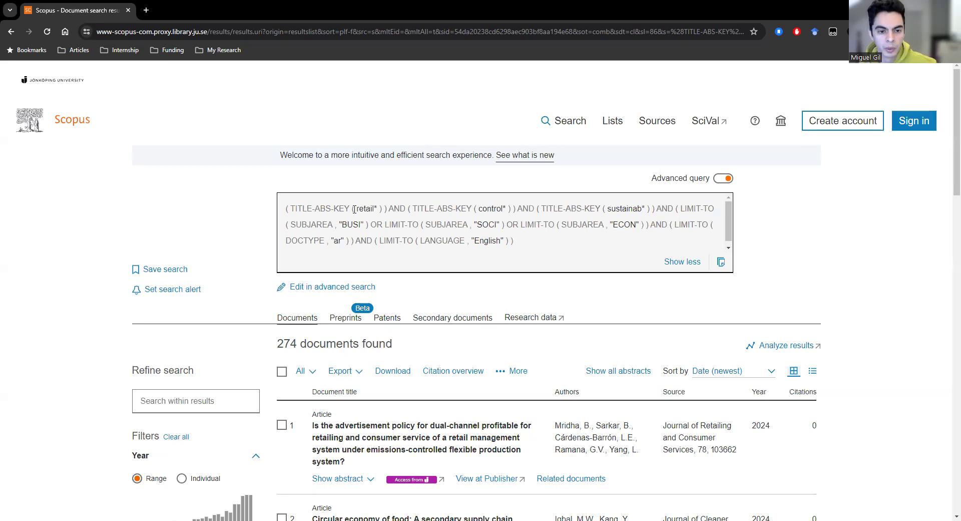
# Step: Review the retail*, control* and sustainab* terms in the query and the applied subject area, document type and language filters
pyautogui.doubleClick(363, 208)
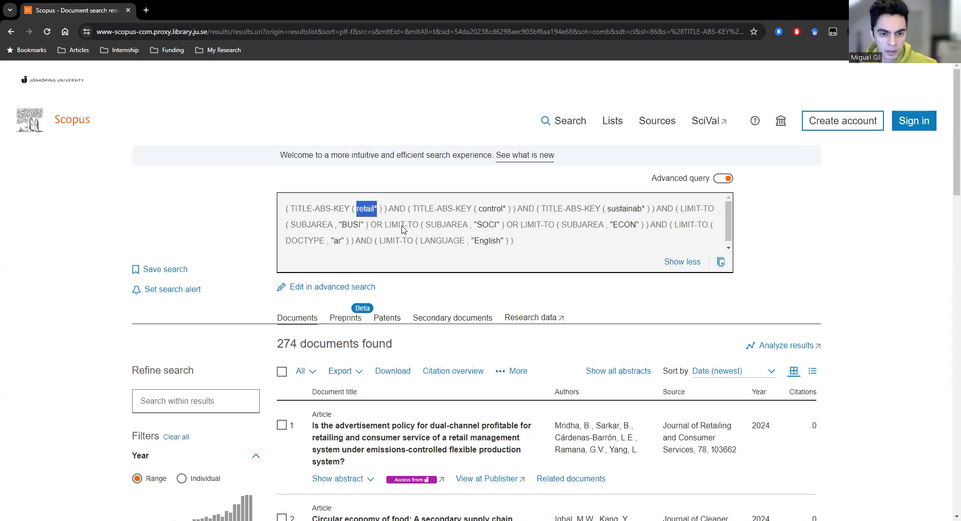
pyautogui.click(481, 206)
pyautogui.doubleClick(482, 208)
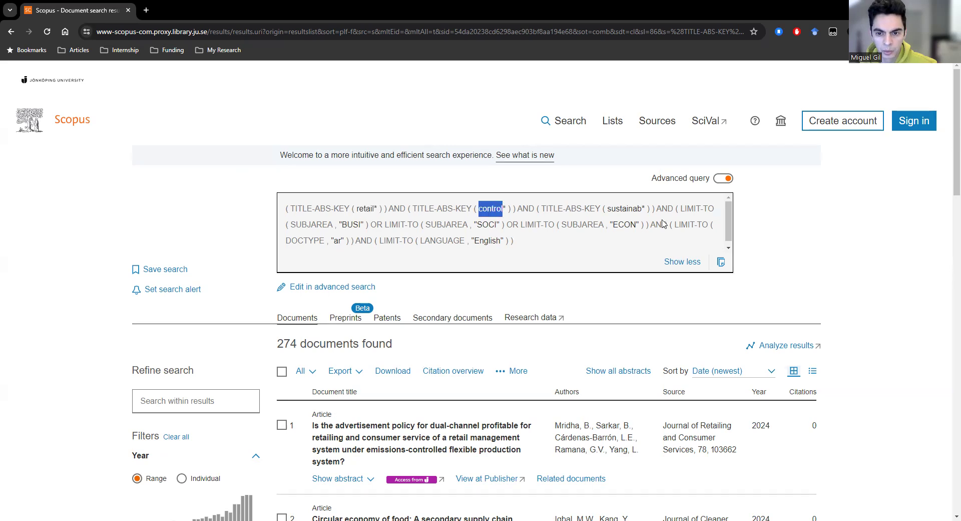
pyautogui.moveTo(645, 208); pyautogui.dragTo(606, 208)
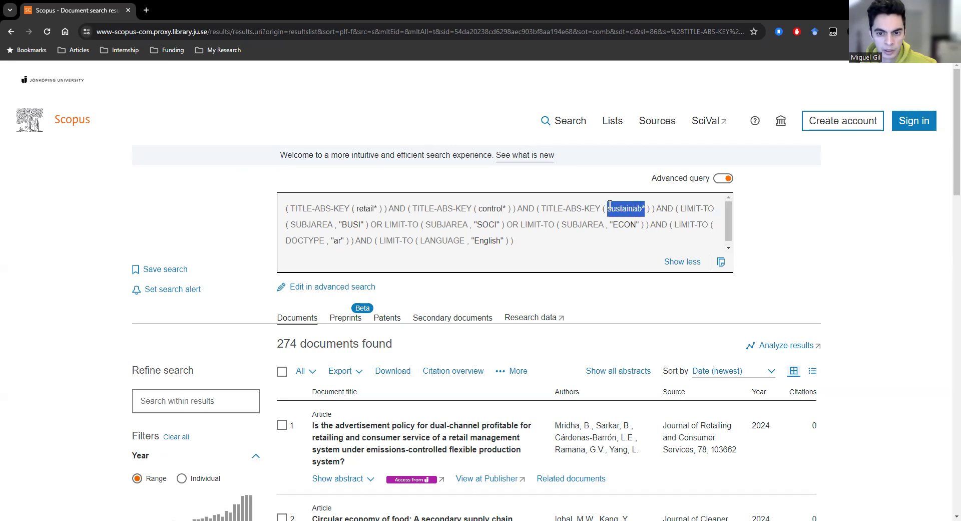
pyautogui.scroll(-1, 50, 374)
pyautogui.scroll(-2, 50, 373)
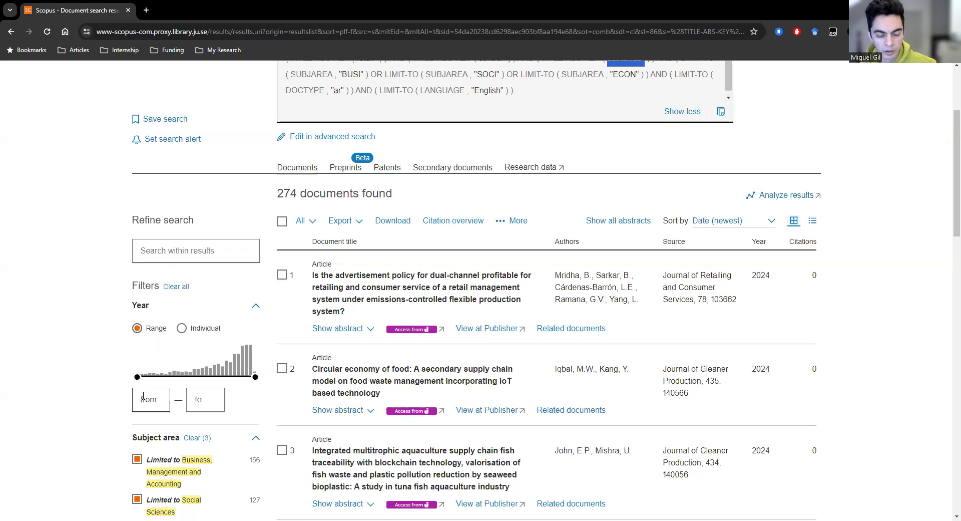
pyautogui.scroll(-2, 107, 410)
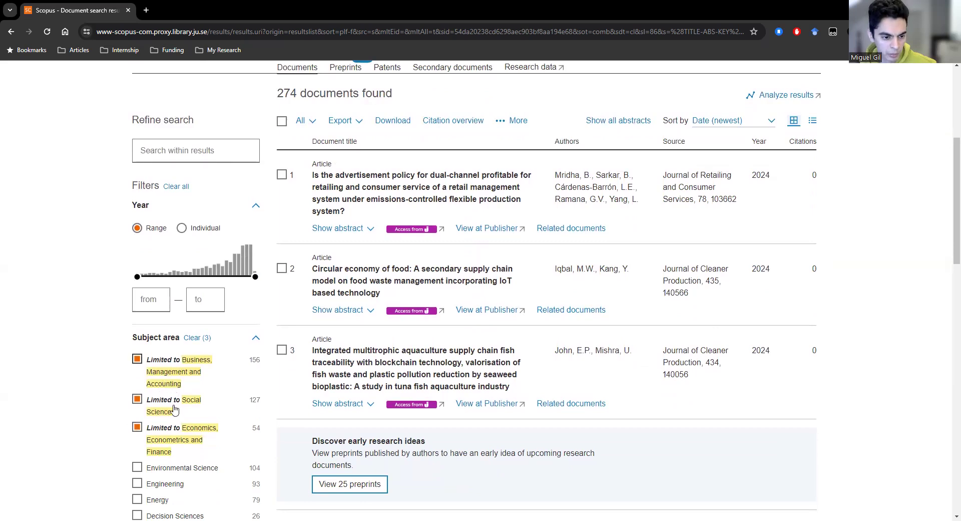
pyautogui.scroll(-2, 116, 439)
pyautogui.scroll(-3, 116, 440)
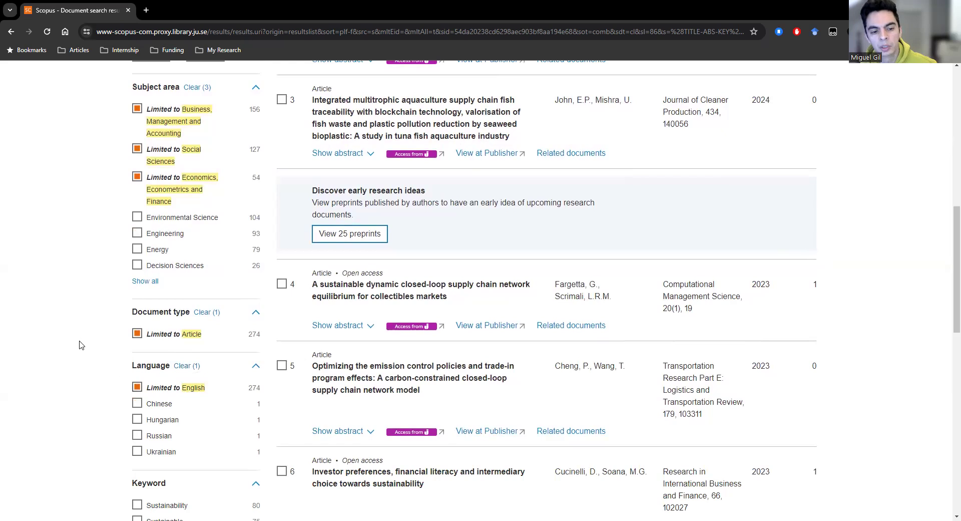
pyautogui.scroll(5, 92, 355)
pyautogui.scroll(4, 135, 371)
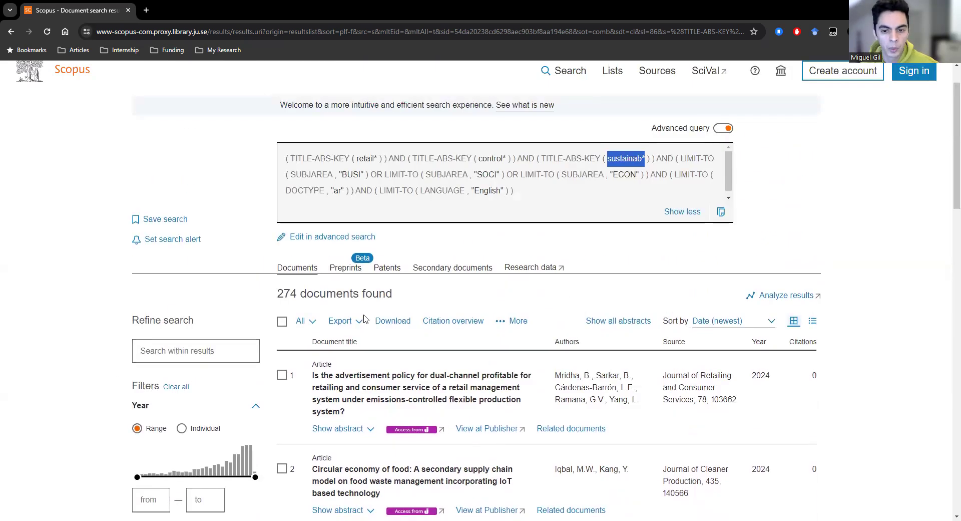
# Step: Select all found documents, view the information options for a CSV export, and close them without exporting
pyautogui.click(282, 322)
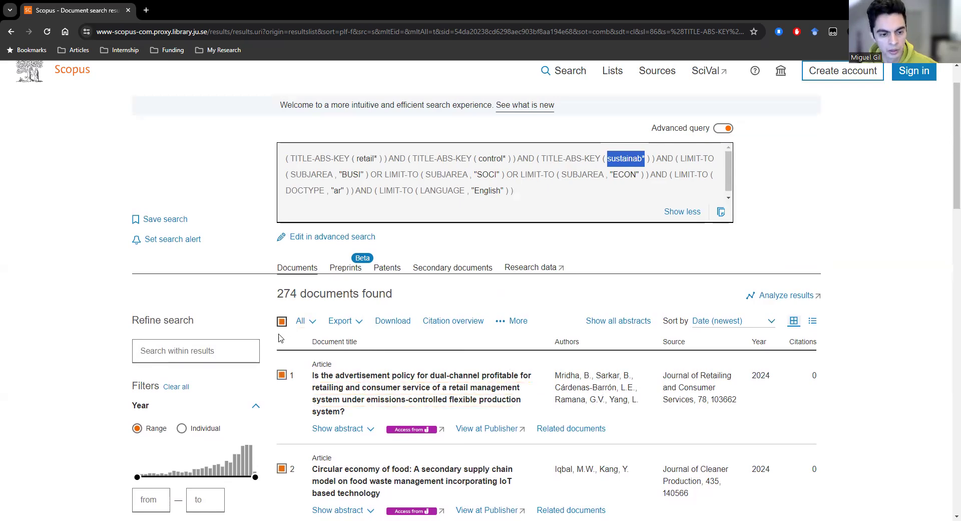
pyautogui.click(357, 323)
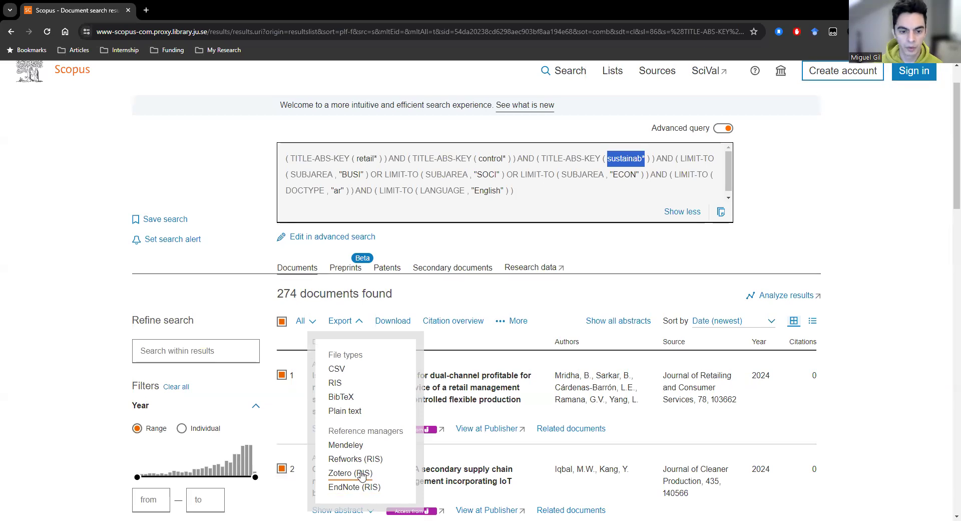
pyautogui.click(337, 369)
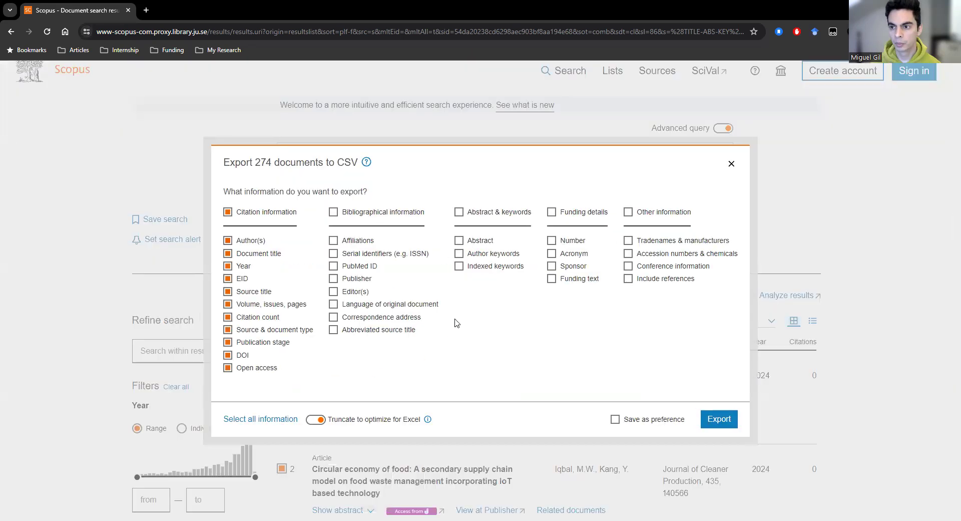
pyautogui.click(731, 165)
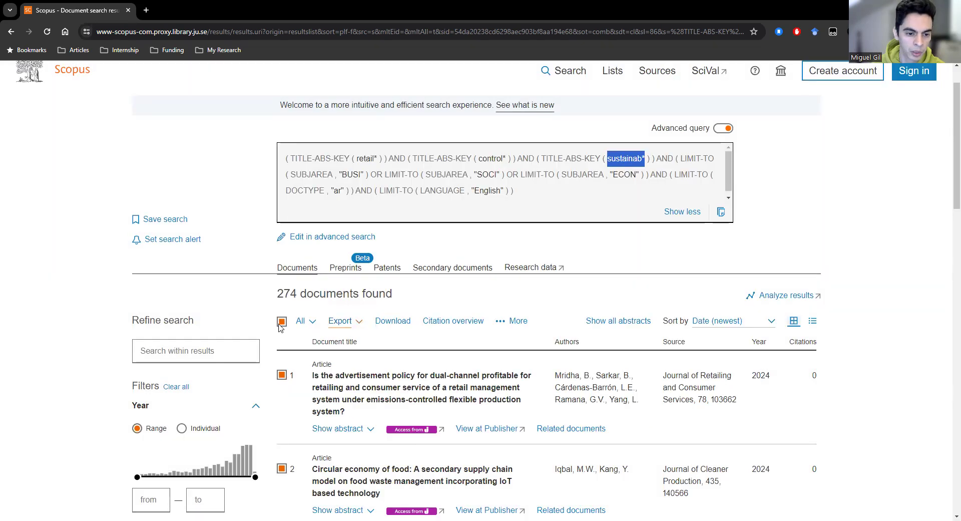
# Step: Export the selected documents to CSV with citation information plus abstract and keywords, saving the file on the desktop as scopus (1)
pyautogui.click(343, 323)
pyautogui.click(345, 371)
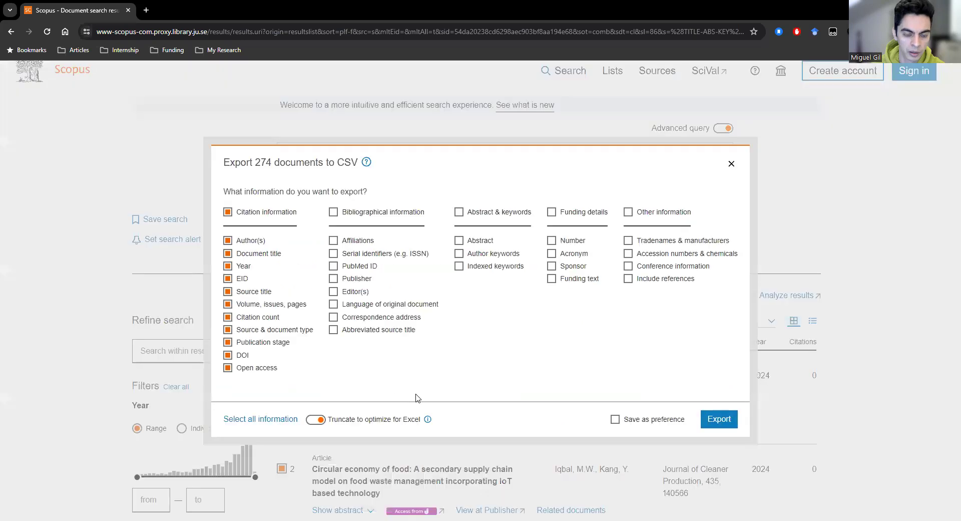
pyautogui.click(459, 212)
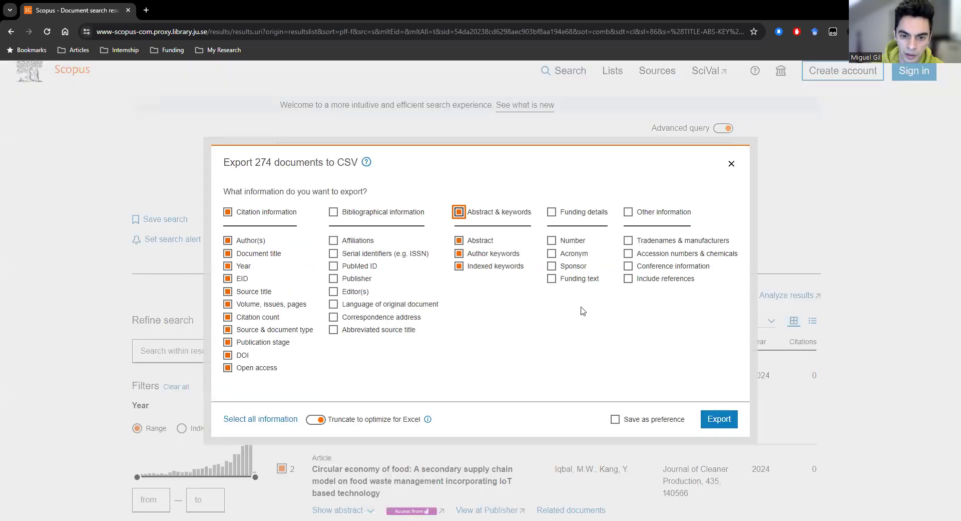
pyautogui.click(731, 426)
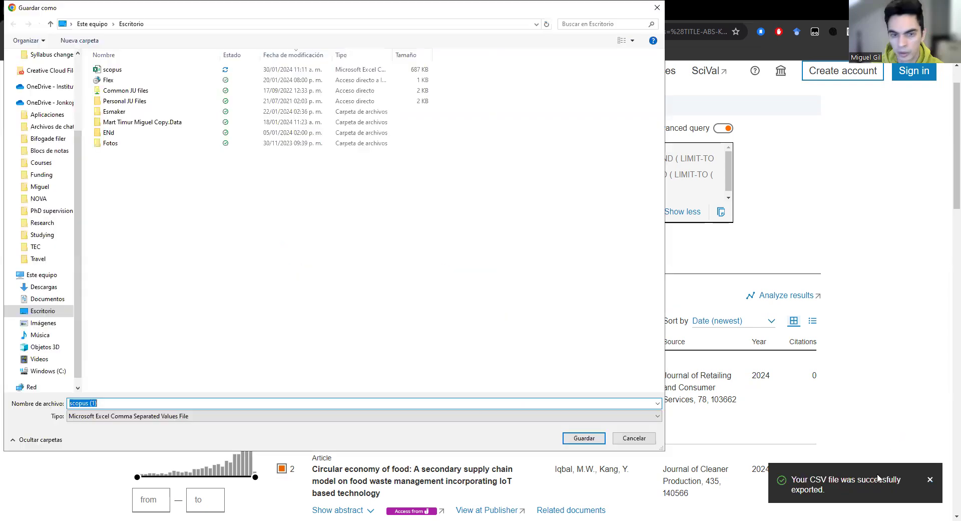
pyautogui.click(590, 440)
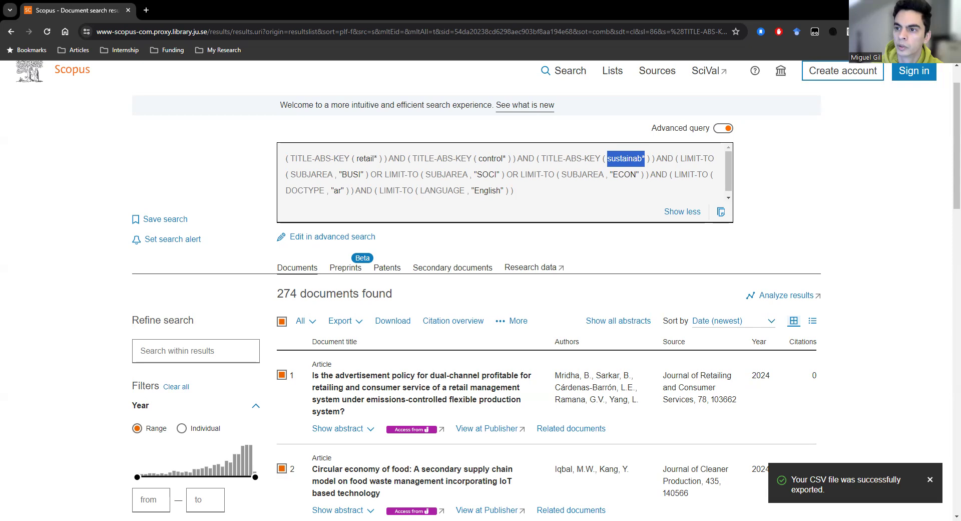
# Step: Open the exported scopus (1) file in Excel and delete the Author full names and Author(s) ID columns
pyautogui.click(887, 32)
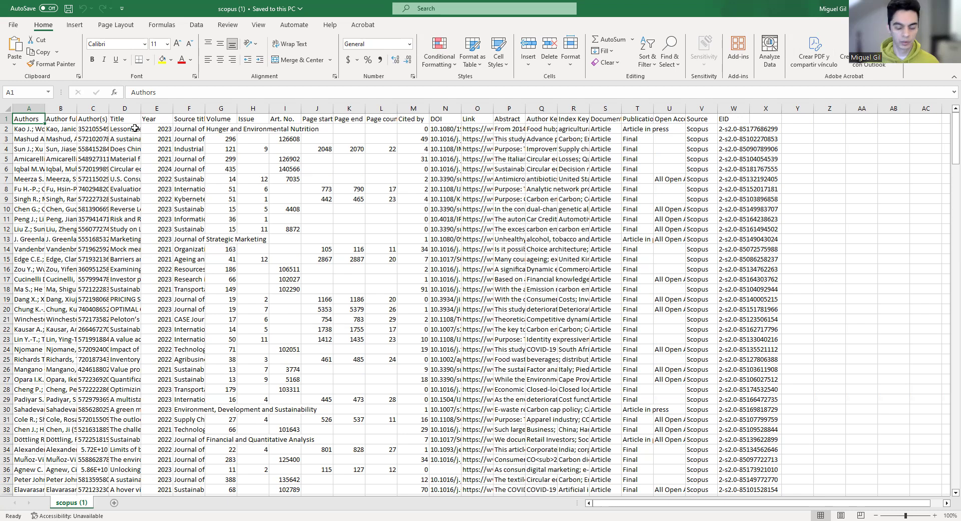
pyautogui.press('Down')
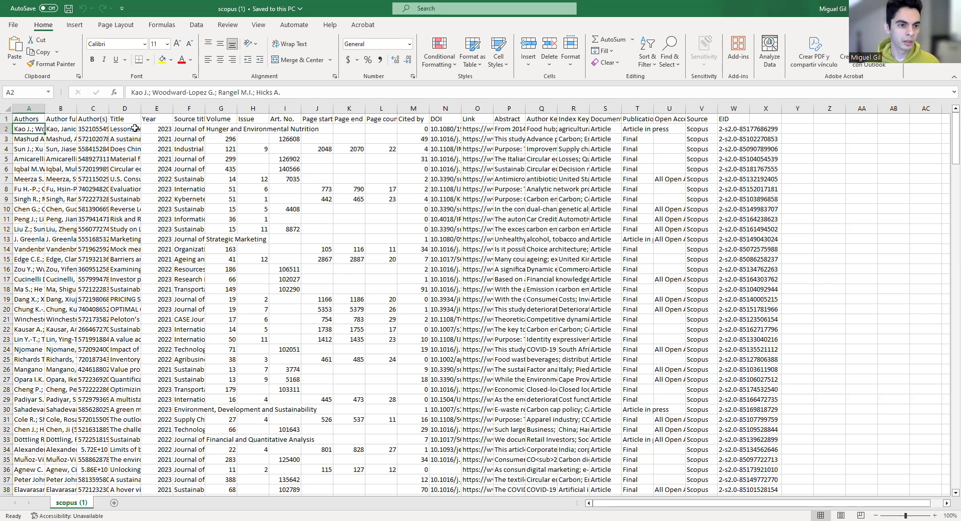
pyautogui.press('Up')
pyautogui.press('Right')
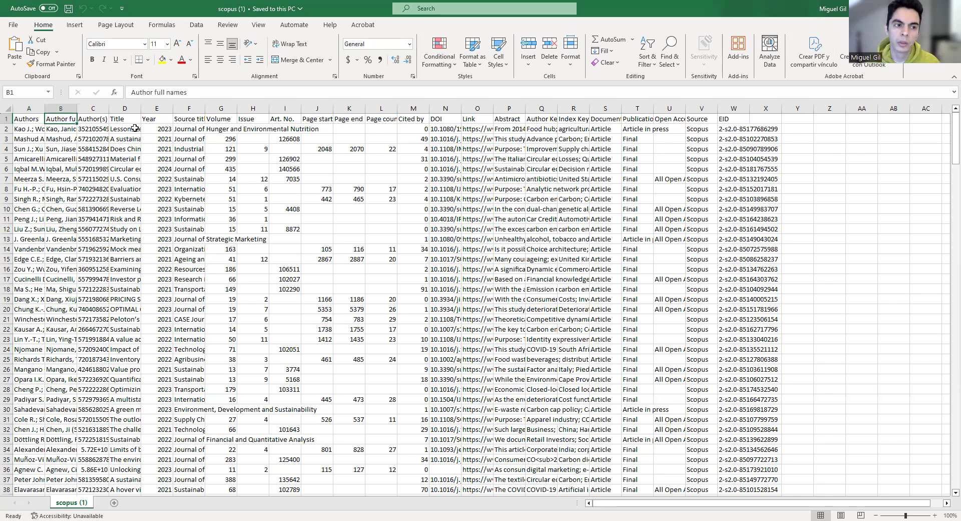
pyautogui.hotkey('ctrl', 'space')
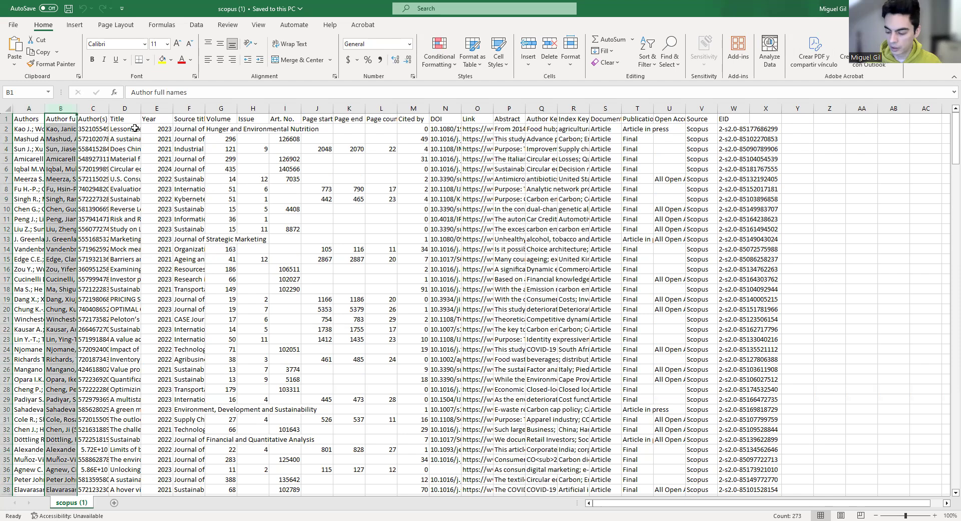
pyautogui.hotkey('ctrl', '-')
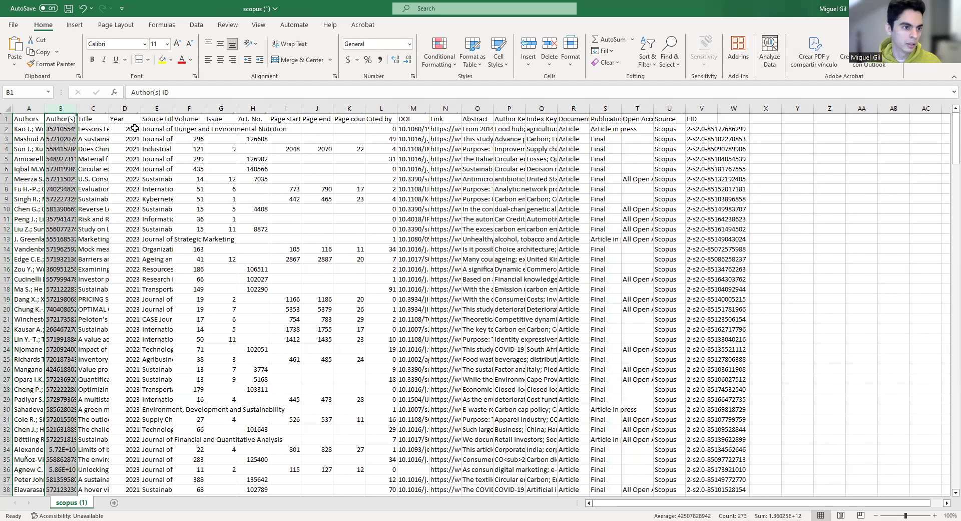
pyautogui.hotkey('ctrl', '-')
# Step: Delete the columns from Volume through Page count, keeping the title, year and source title
pyautogui.press('Down')
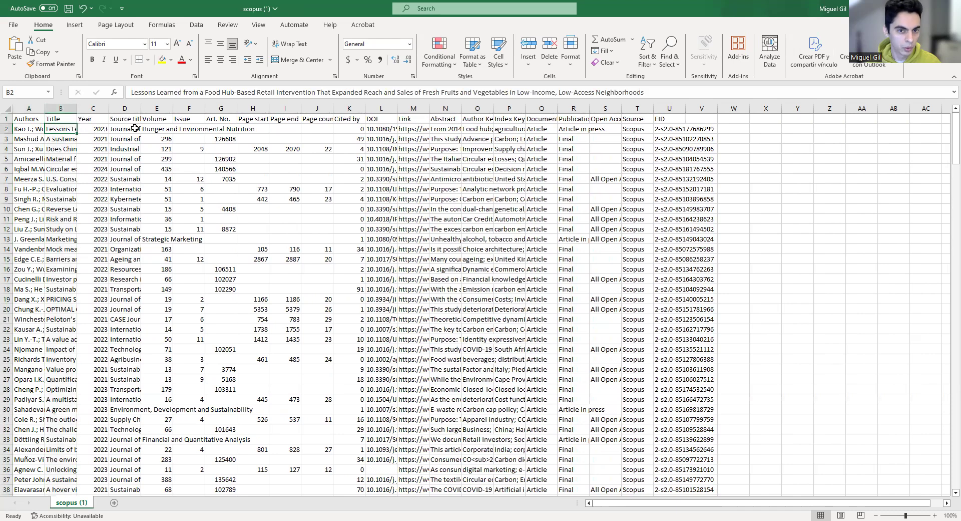
pyautogui.press('Up')
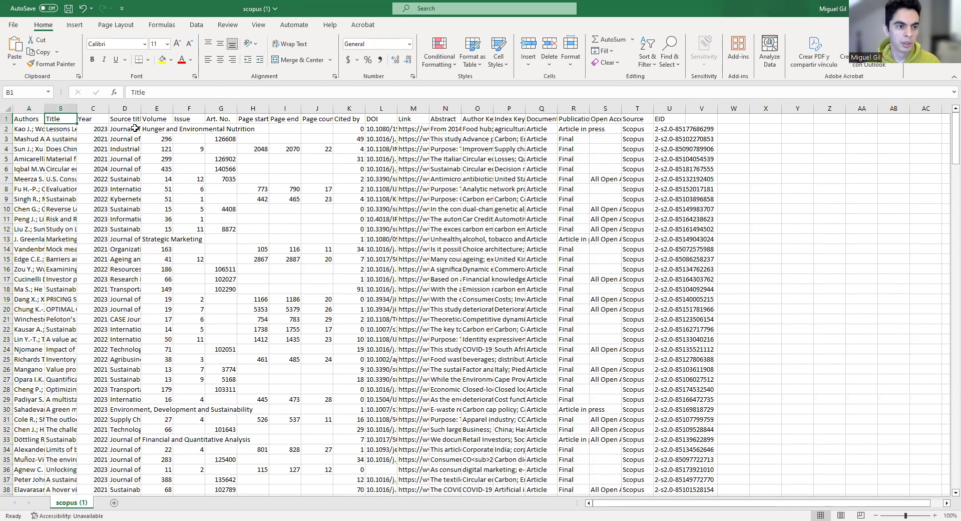
pyautogui.press('Right')
pyautogui.press('Right')
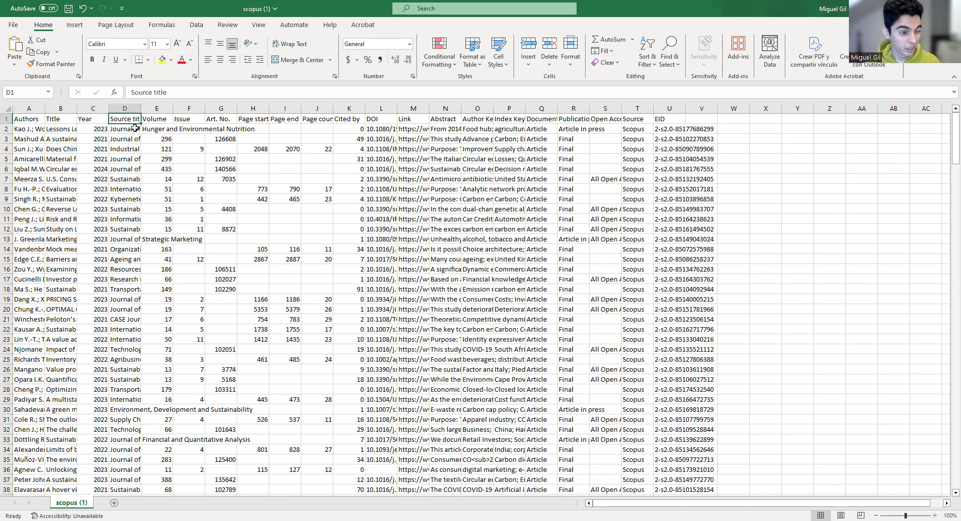
pyautogui.press('Down')
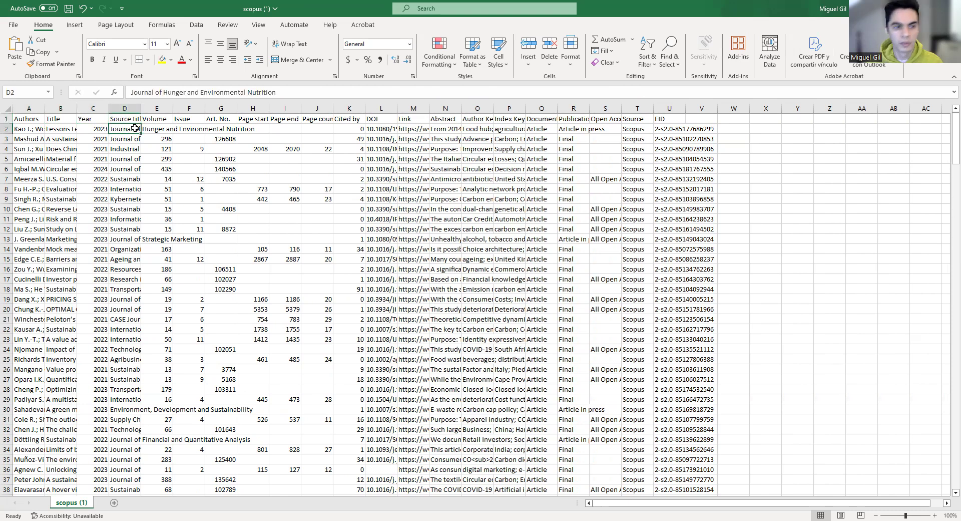
pyautogui.moveTo(157, 108); pyautogui.dragTo(334, 108)
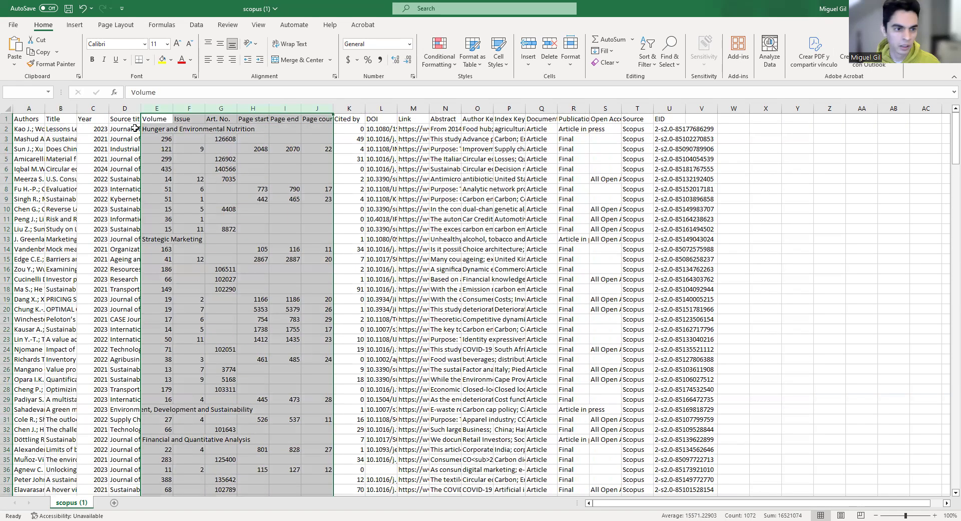
pyautogui.hotkey('ctrl', '-')
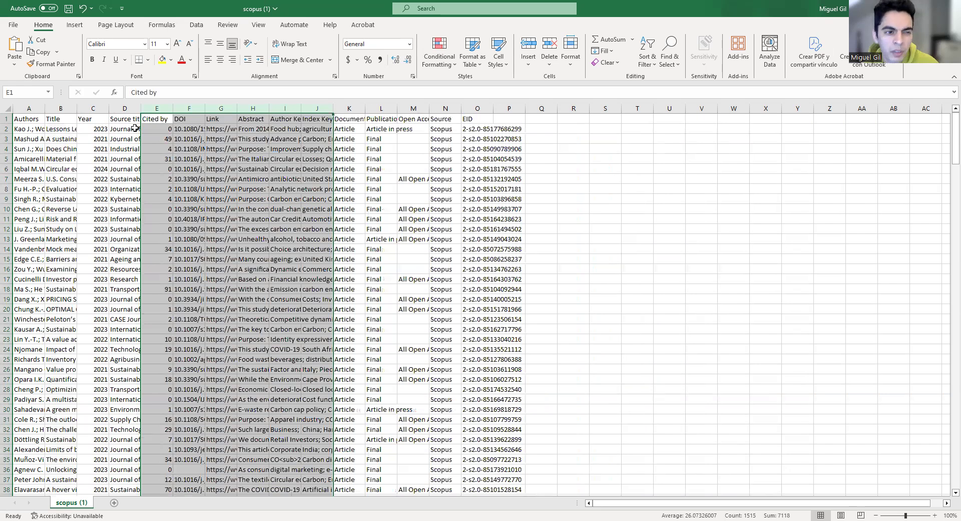
# Step: Examine the citation counts of the individual articles in the Cited by column
pyautogui.hotkey('shift', 'BackSpace')
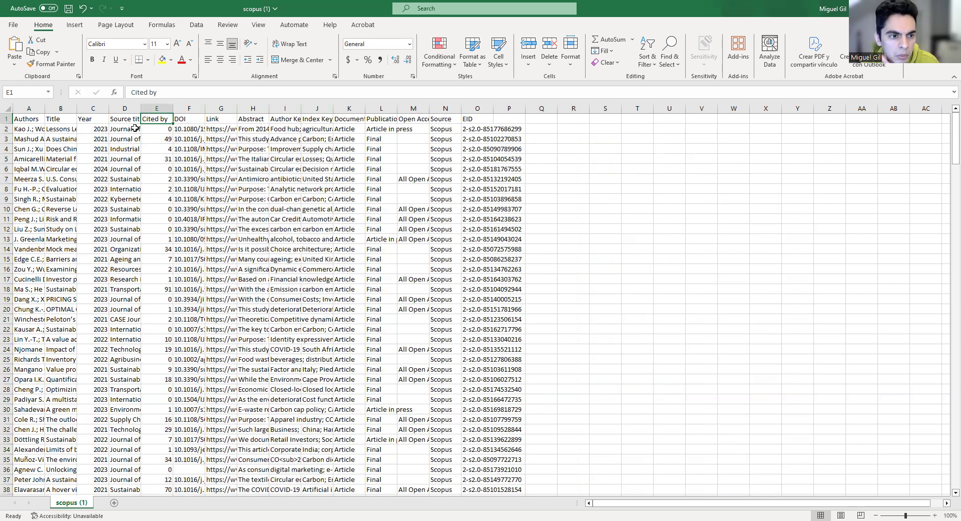
pyautogui.press('Down')
pyautogui.press('Down')
pyautogui.press('Down')
pyautogui.press('Down')
pyautogui.press('Down')
pyautogui.press('Down')
pyautogui.press('Down')
pyautogui.press('Down')
pyautogui.press('Down')
pyautogui.press('Down')
pyautogui.press('Down')
pyautogui.press('Down')
pyautogui.press('Down')
pyautogui.press('Down')
pyautogui.press('Down')
pyautogui.press('Down')
pyautogui.press('Down')
pyautogui.press('Down')
pyautogui.press('Down')
pyautogui.press('Down')
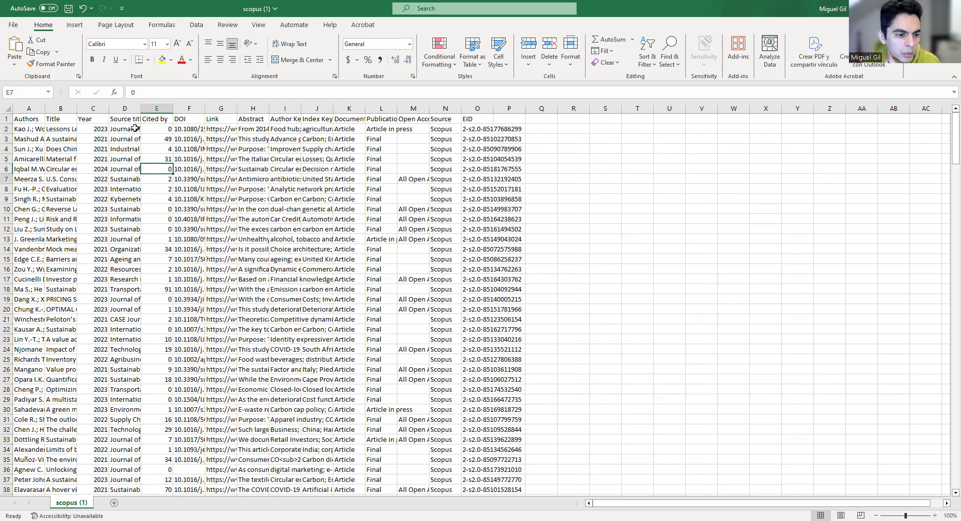
pyautogui.press('Up')
pyautogui.press('Up')
pyautogui.press('Up')
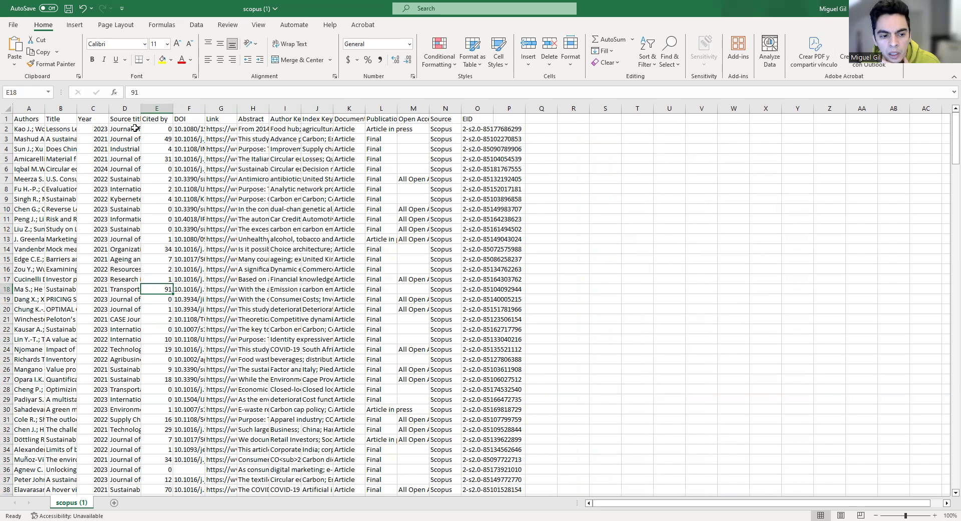
pyautogui.press('Up')
pyautogui.press('Up')
pyautogui.press('Up')
pyautogui.press('Up')
pyautogui.press('Up')
pyautogui.press('Up')
pyautogui.press('Up')
pyautogui.press('Up')
pyautogui.press('Up')
pyautogui.press('Up')
pyautogui.press('Up')
pyautogui.press('Up')
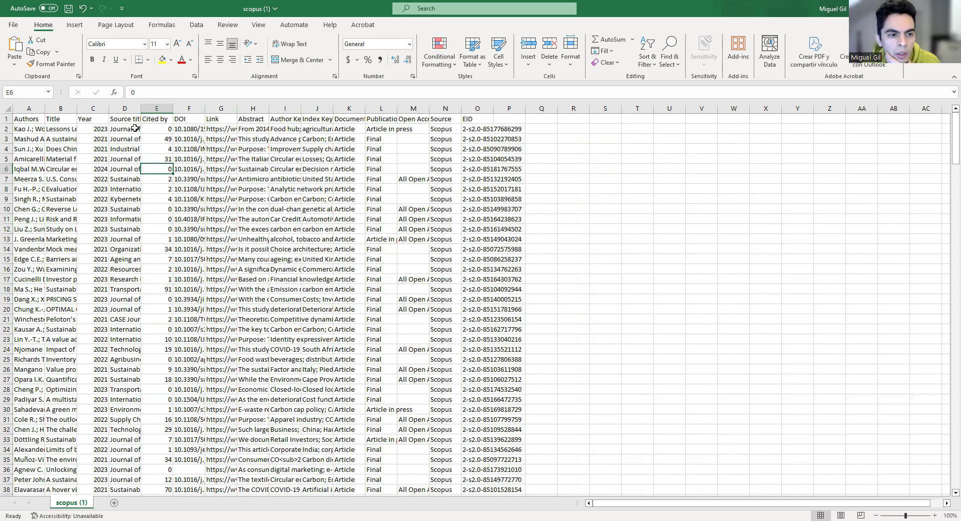
pyautogui.press('Down')
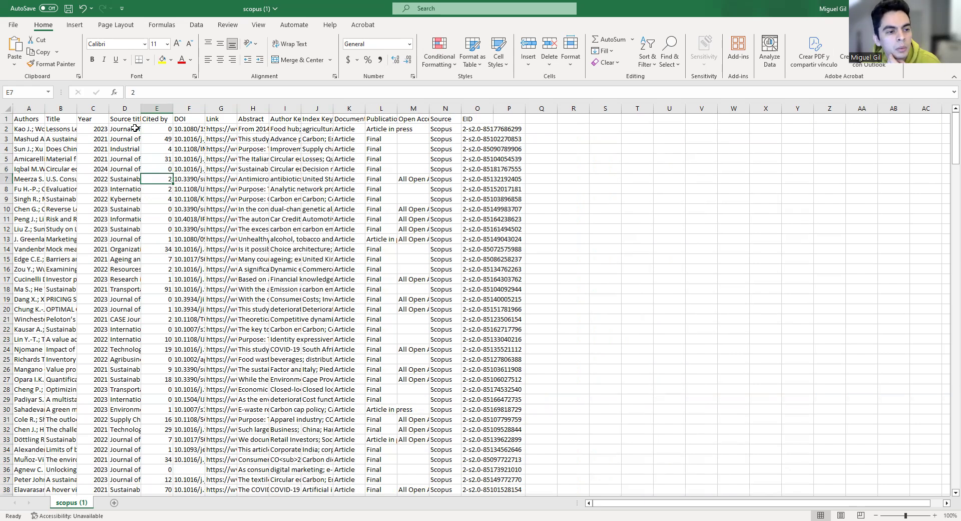
pyautogui.press('Up')
pyautogui.press('Up')
pyautogui.press('Up')
pyautogui.press('Up')
pyautogui.press('Up')
# Step: Delete the DOI column
pyautogui.press('Right')
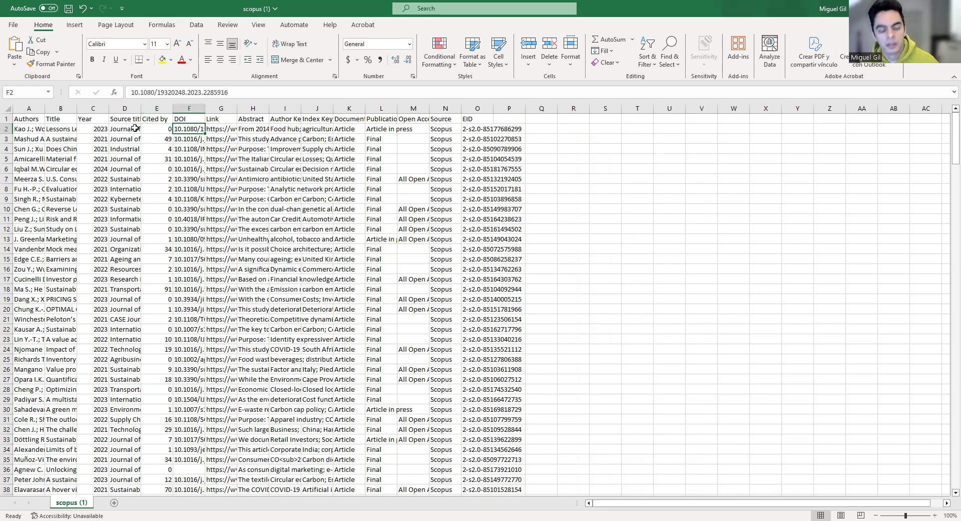
pyautogui.hotkey('ctrl', 'shift', 'Down')
pyautogui.hotkey('ctrl', 'space')
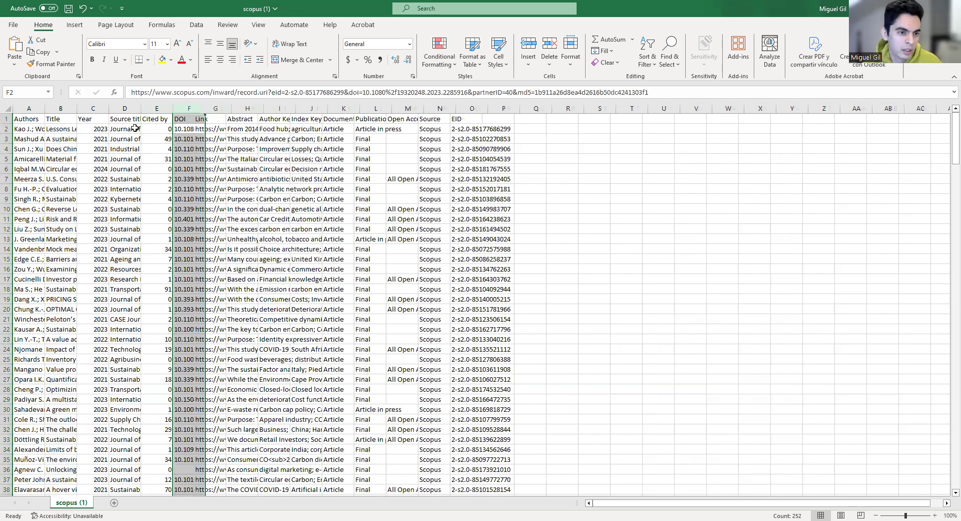
pyautogui.hotkey('ctrl', '-')
# Step: Examine the Link column entries and the headings of the abstract and keyword columns
pyautogui.press('Down')
pyautogui.press('Down')
pyautogui.press('Down')
pyautogui.press('Down')
pyautogui.press('Down')
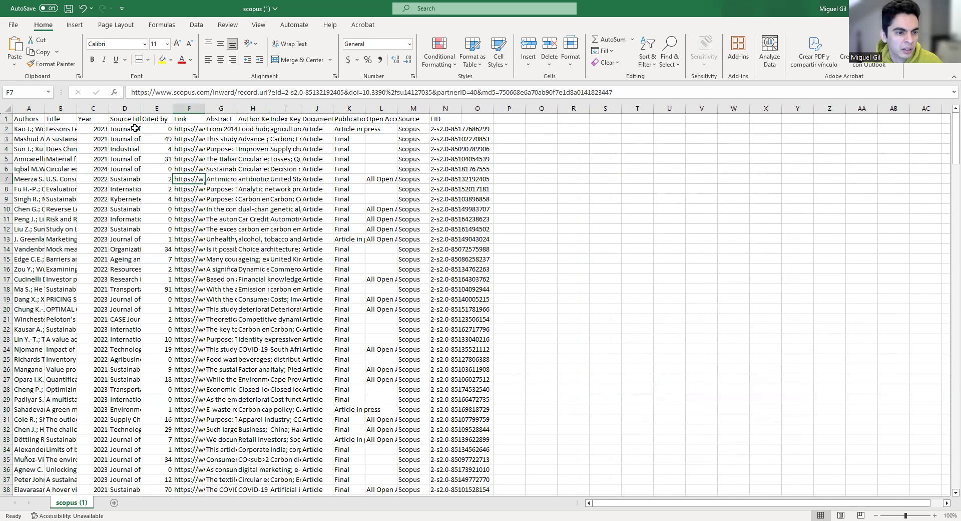
pyautogui.press('Down')
pyautogui.press('Up')
pyautogui.press('Up')
pyautogui.press('Up')
pyautogui.press('Up')
pyautogui.press('Up')
pyautogui.press('Up')
pyautogui.press('Up')
pyautogui.press('Right')
pyautogui.press('Up')
pyautogui.press('Right')
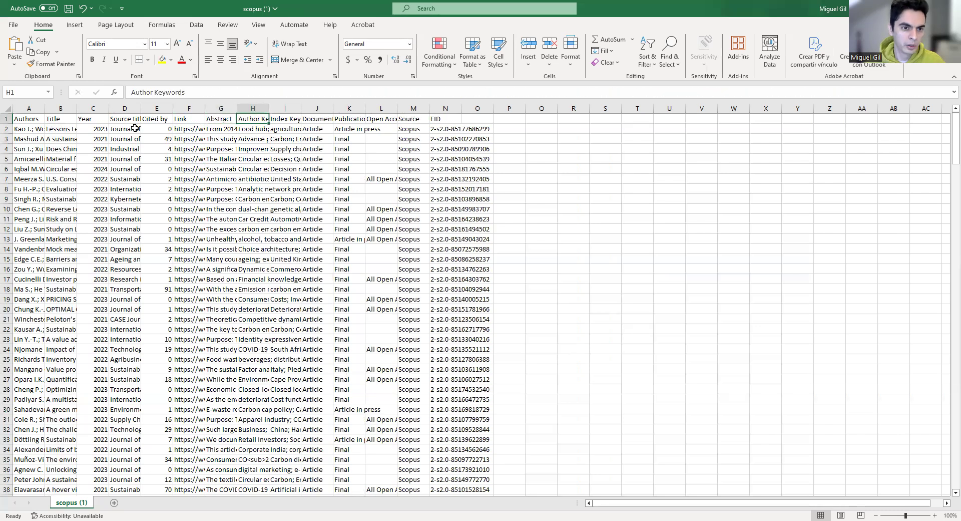
pyautogui.press('Right')
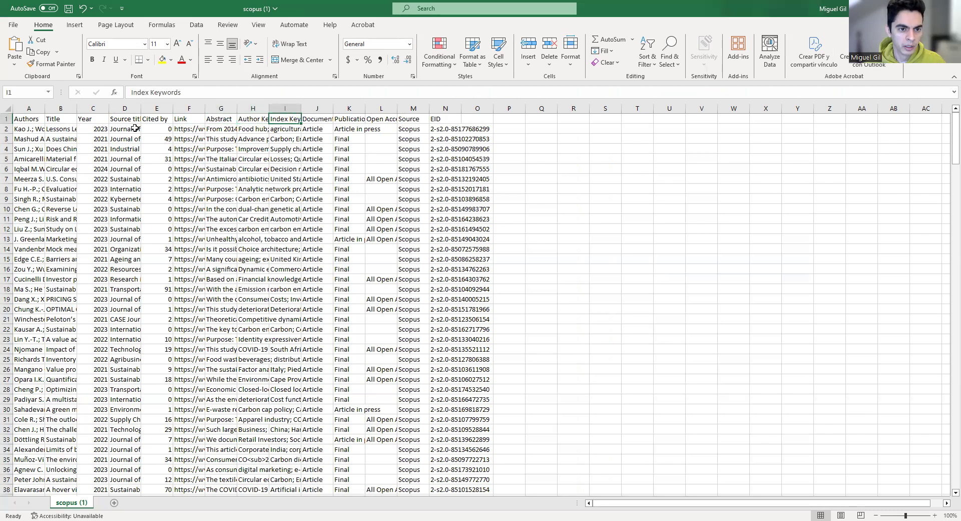
# Step: Delete the Document Type, Publication Stage, Open Access, Source and EID columns
pyautogui.press('Right')
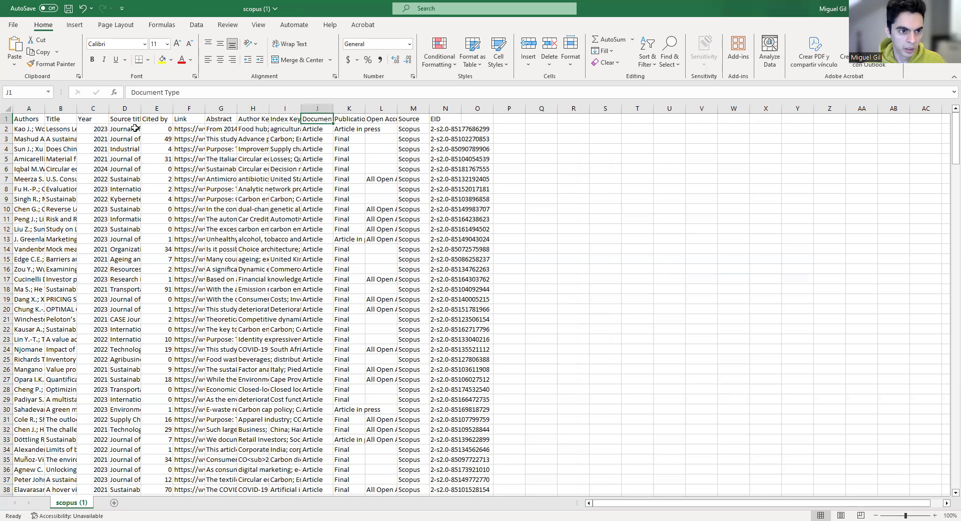
pyautogui.hotkey('ctrl', 'shift', 'Down')
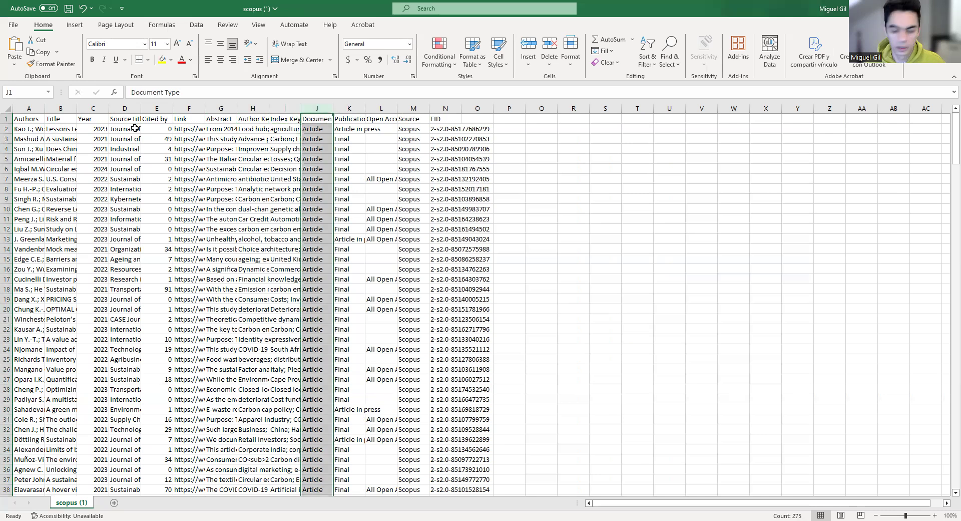
pyautogui.hotkey('ctrl', '-')
pyautogui.press('Return')
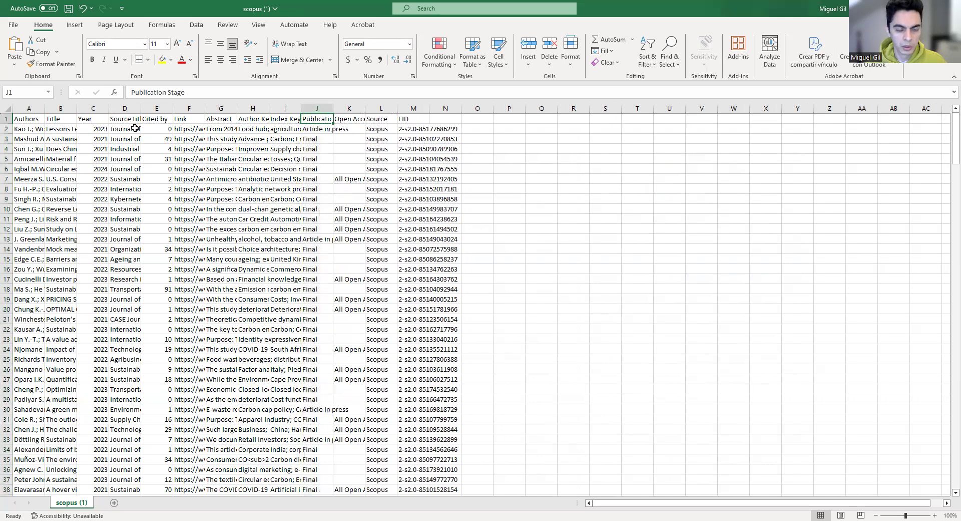
pyautogui.hotkey('ctrl', '-')
pyautogui.press('Return')
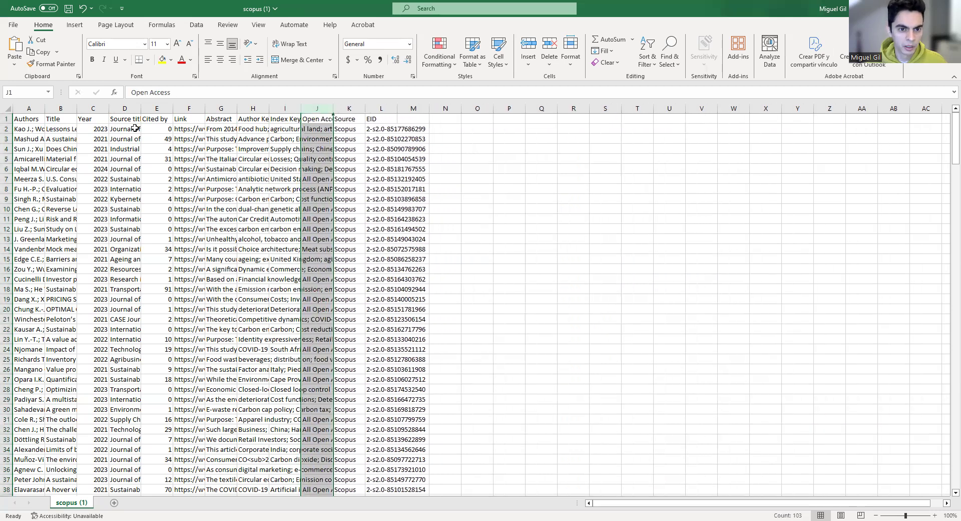
pyautogui.hotkey('ctrl', '-')
pyautogui.press('Return')
pyautogui.hotkey('ctrl', '-')
pyautogui.press('Return')
pyautogui.hotkey('ctrl', '-')
pyautogui.press('Return')
pyautogui.click(274, 157)
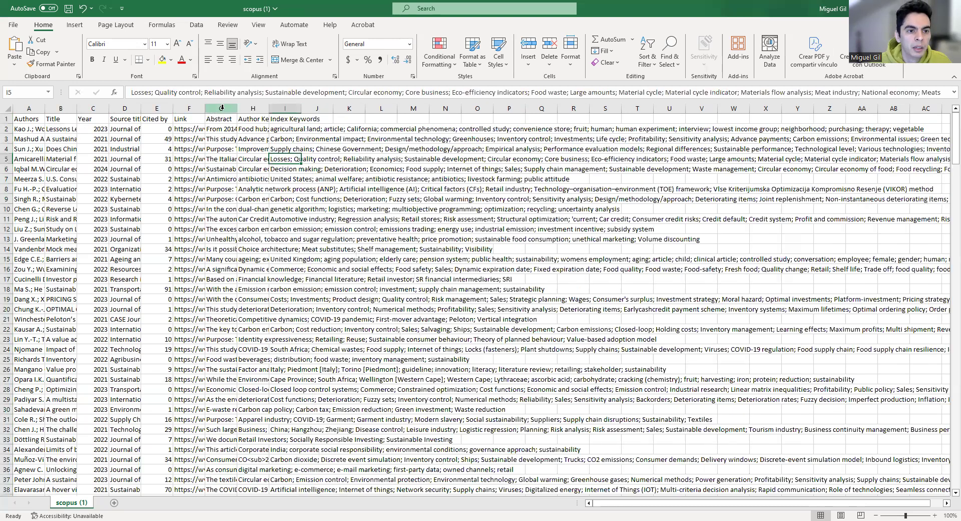
# Step: Widen the Abstract, Author Keywords and Index Keywords columns and wrap the text in all cells of the sheet
pyautogui.moveTo(237, 108); pyautogui.dragTo(579, 110)
pyautogui.moveTo(705, 111); pyautogui.dragTo(705, 111)
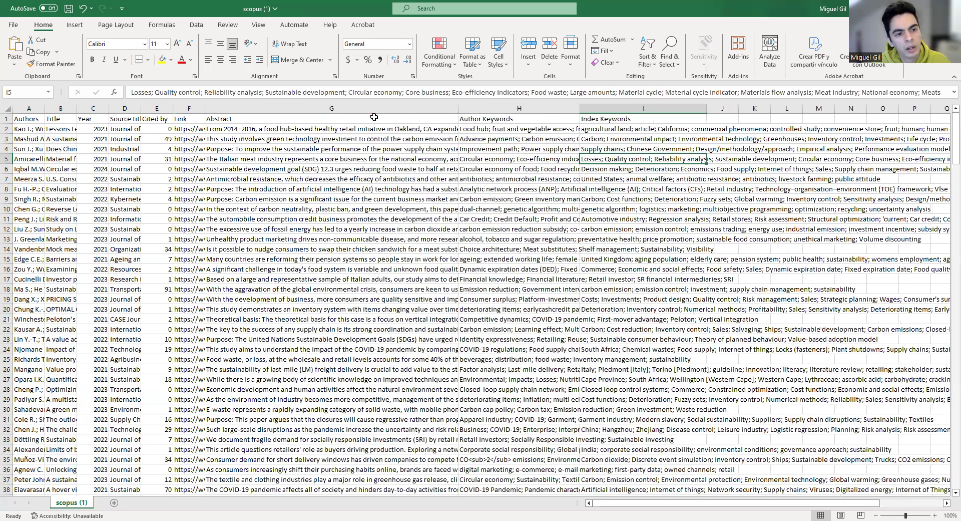
pyautogui.hotkey('ctrl', 'a')
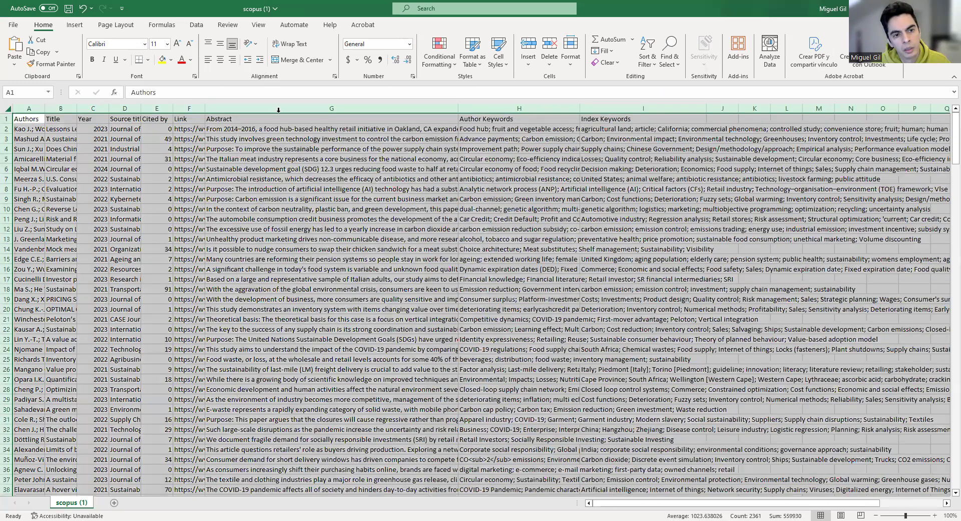
pyautogui.click(303, 49)
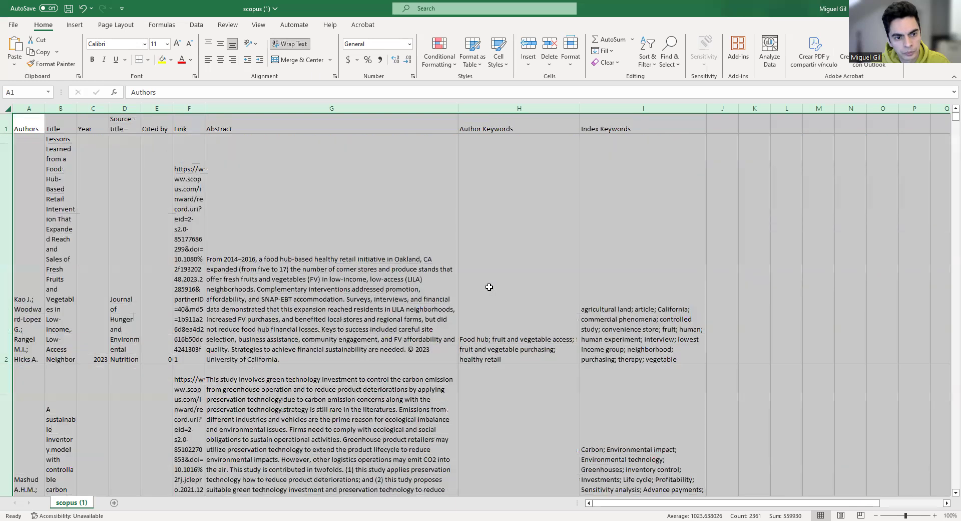
# Step: View the wrapped abstracts in the first and last records of the sheet
pyautogui.click(551, 314)
pyautogui.click(296, 258)
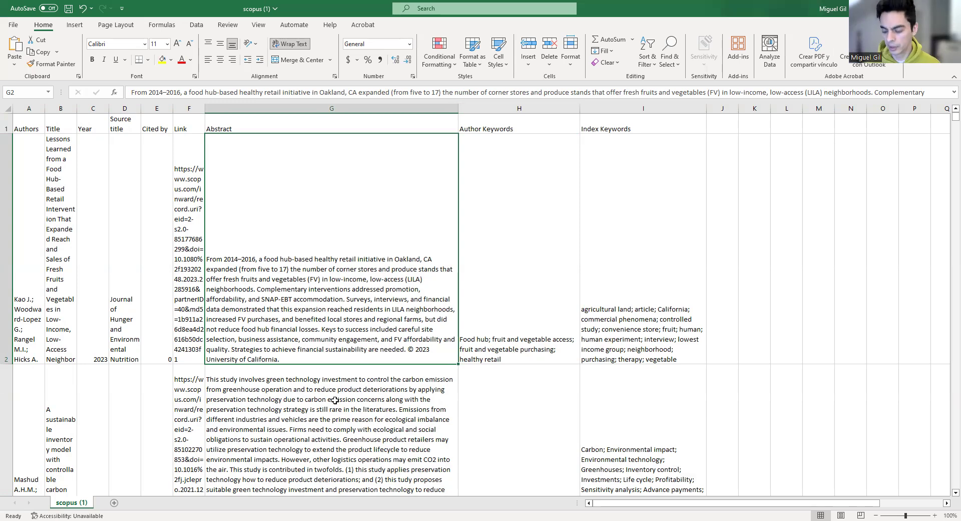
pyautogui.hotkey('ctrl', 'Down')
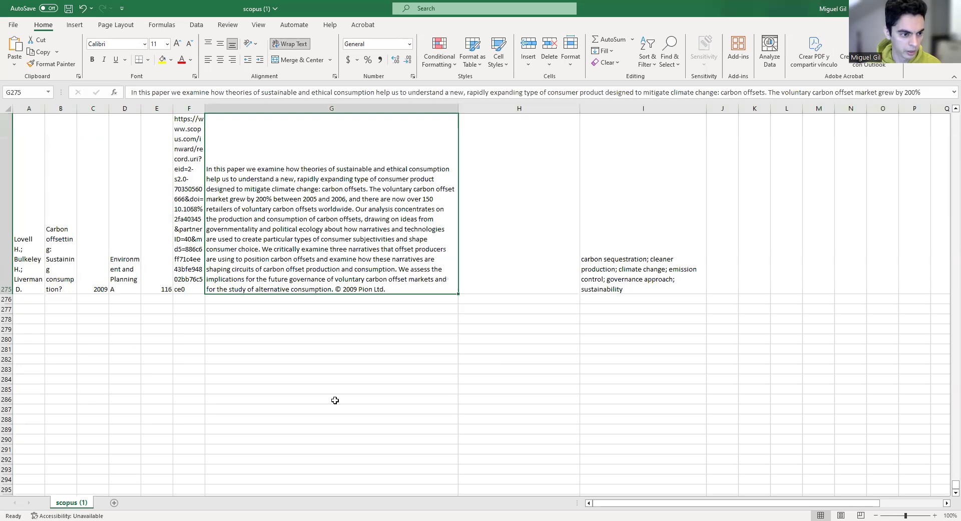
# Step: Review the abstract, author keywords and index keywords of the first record in row 2
pyautogui.hotkey('ctrl', 'Up')
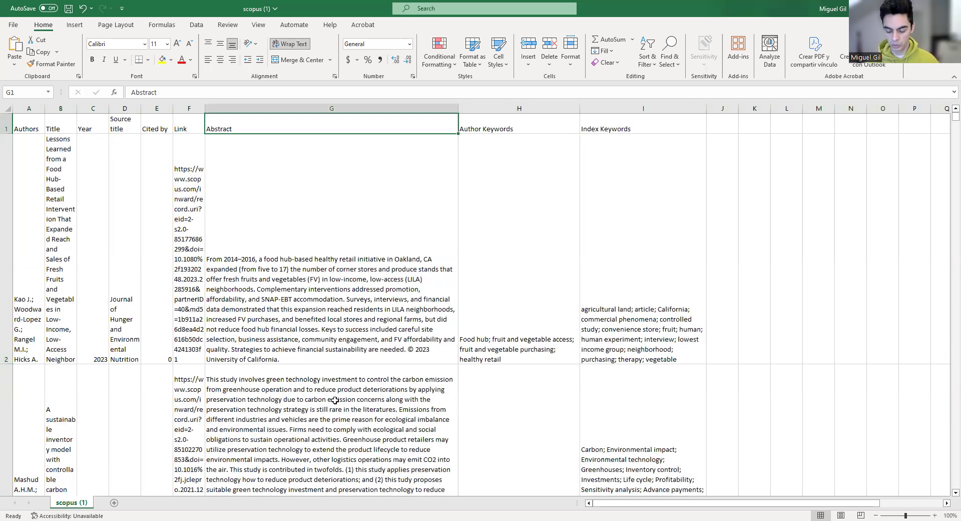
pyautogui.press('Down')
pyautogui.press('Right')
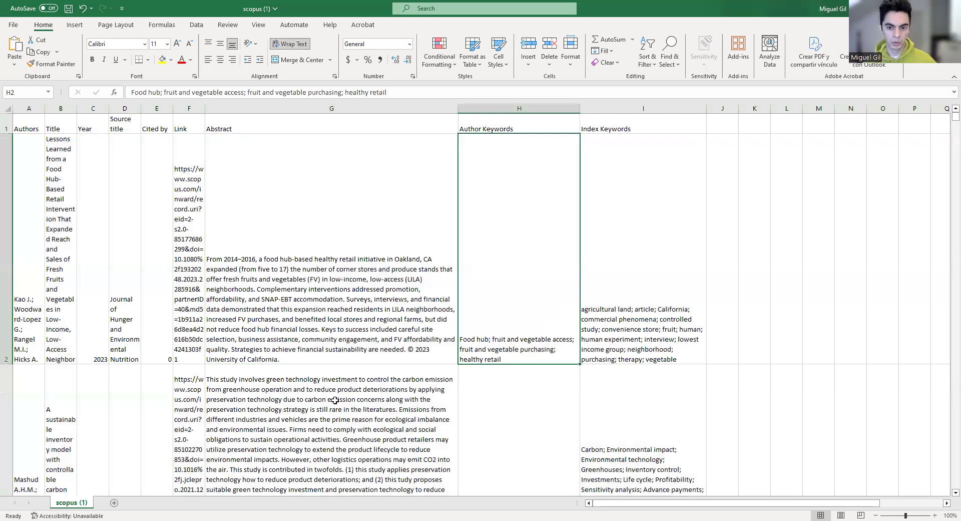
pyautogui.press('Left')
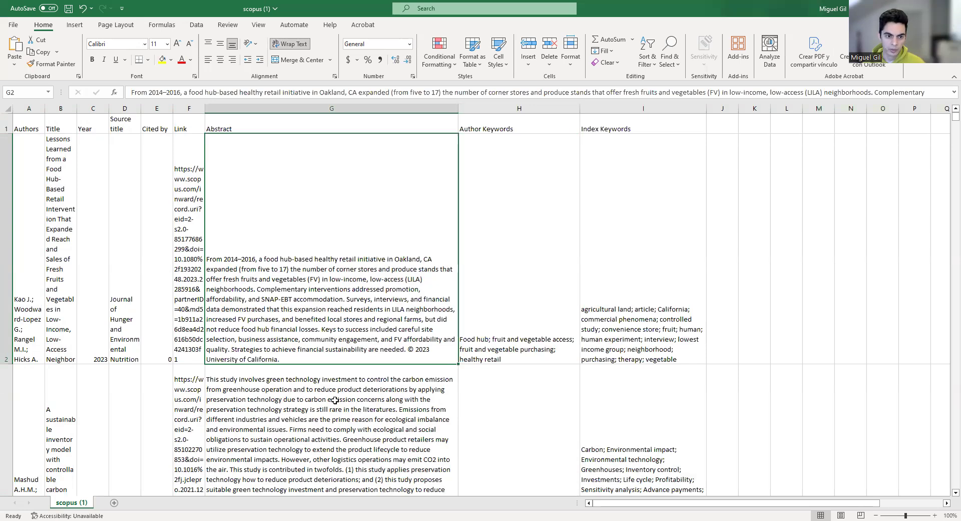
pyautogui.click(504, 245)
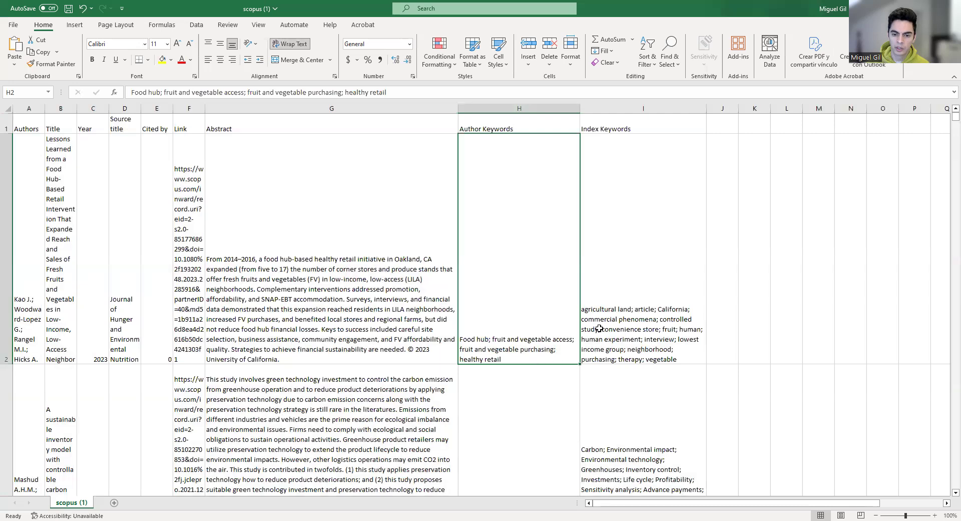
pyautogui.click(610, 308)
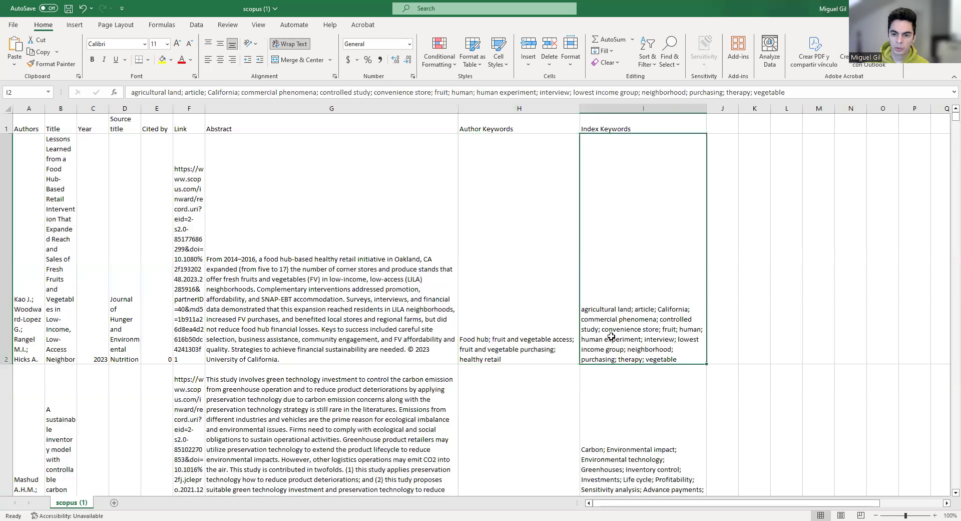
pyautogui.click(386, 323)
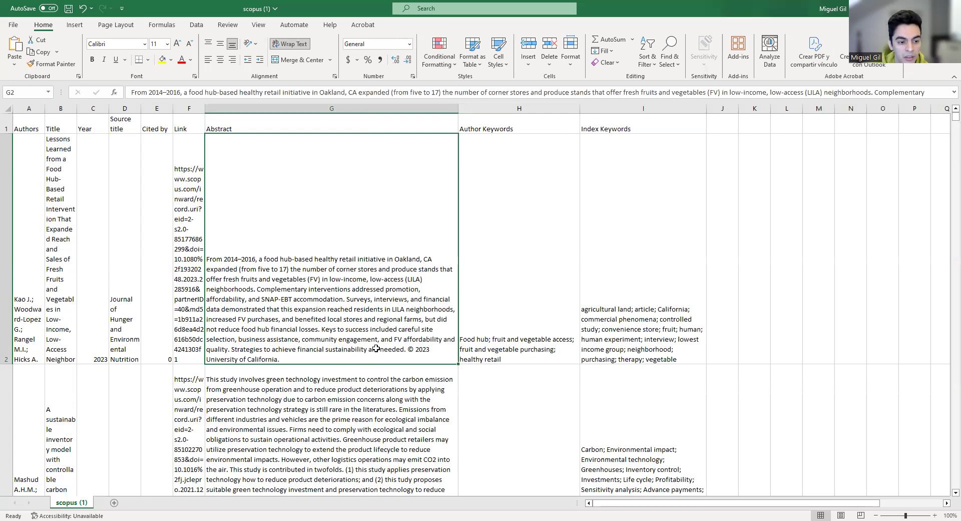
# Step: Delete the row 3 record about green technology investment in greenhouse operation
pyautogui.scroll(-1, 407, 402)
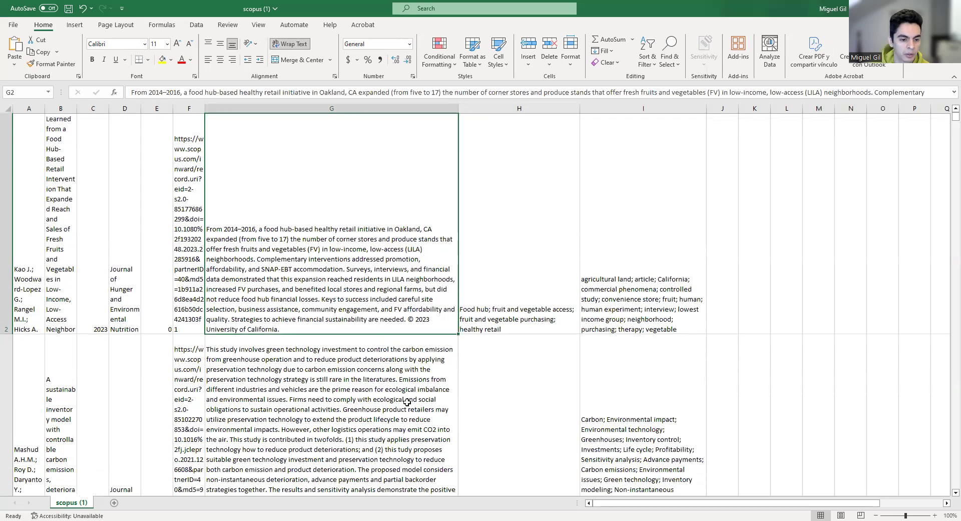
pyautogui.click(407, 402)
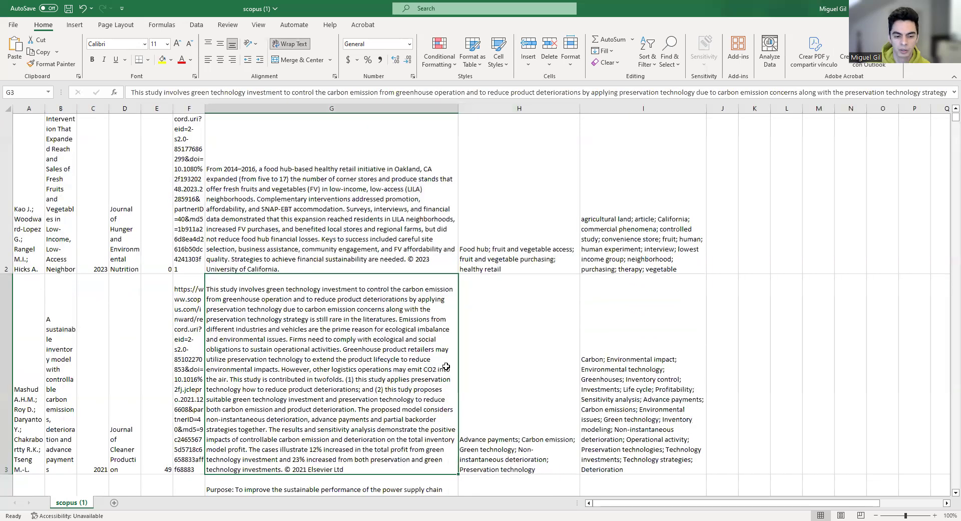
pyautogui.hotkey('shift', 'space')
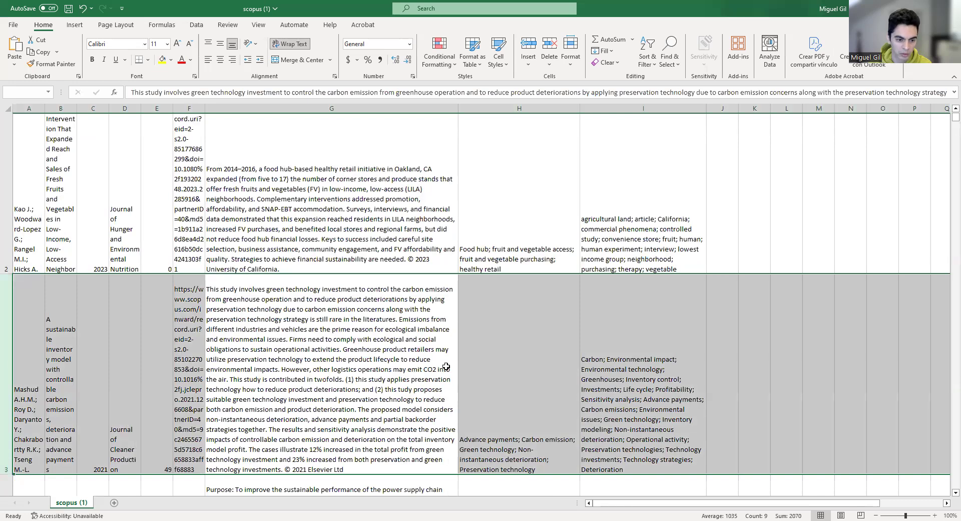
pyautogui.hotkey('ctrl', '-')
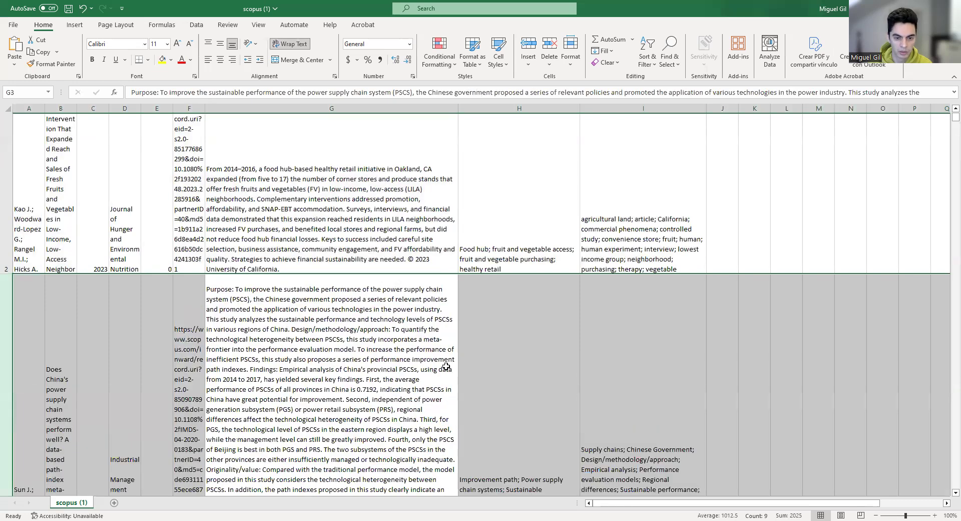
# Step: Examine the abstracts of the records in rows 2 to 4, including the power supply chain and Italian meat industry articles
pyautogui.click(387, 398)
pyautogui.scroll(-2, 379, 482)
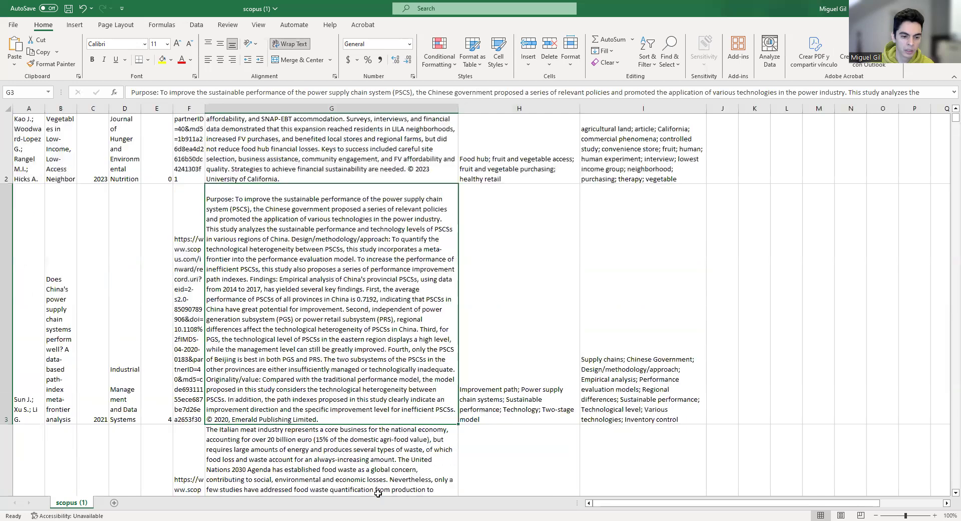
pyautogui.scroll(-1, 380, 468)
pyautogui.click(390, 457)
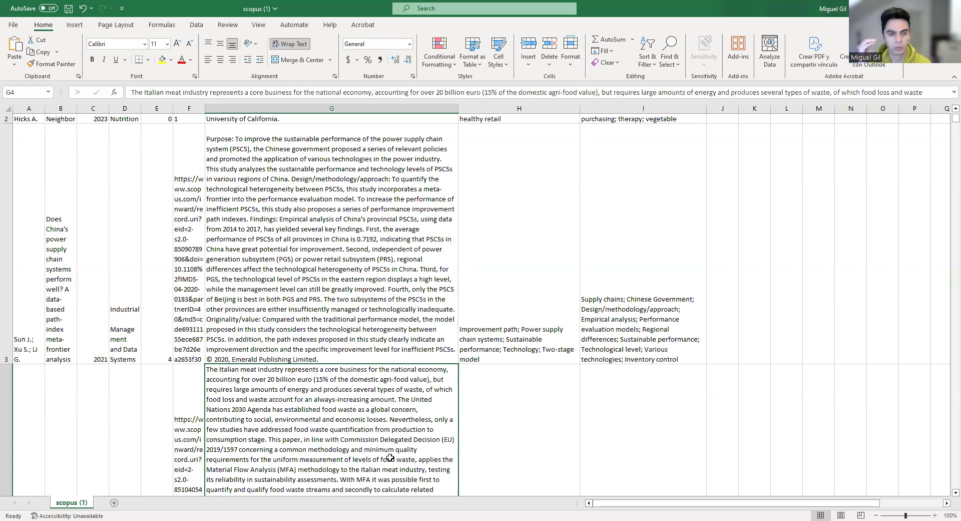
pyautogui.scroll(-6, 380, 331)
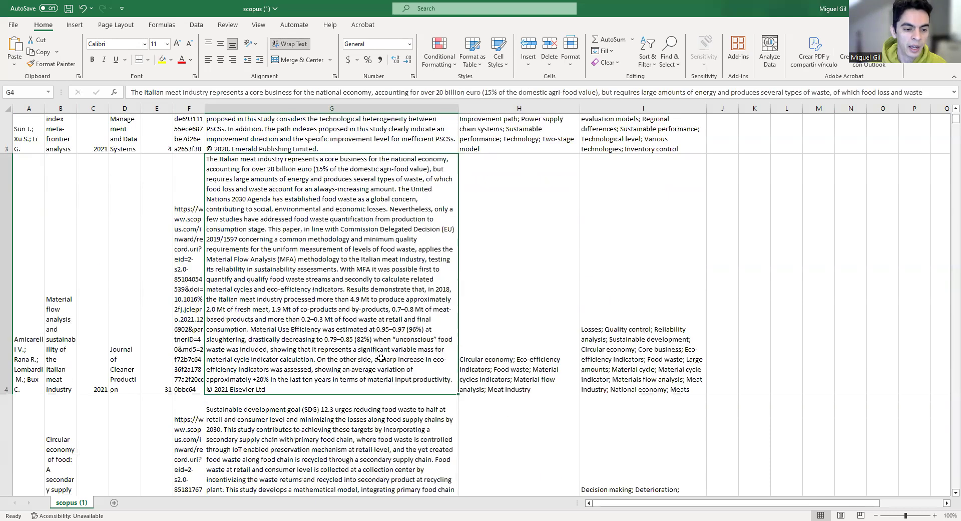
pyautogui.scroll(6, 381, 366)
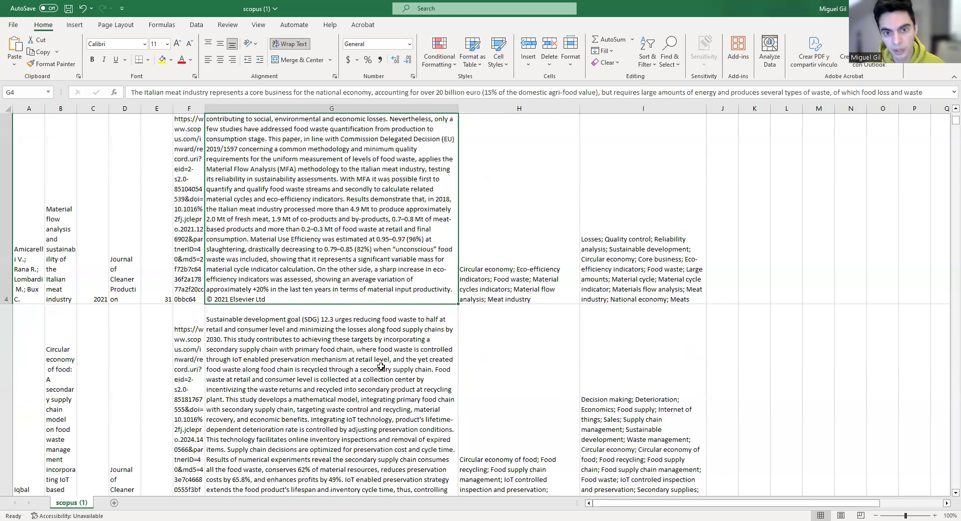
pyautogui.click(375, 313)
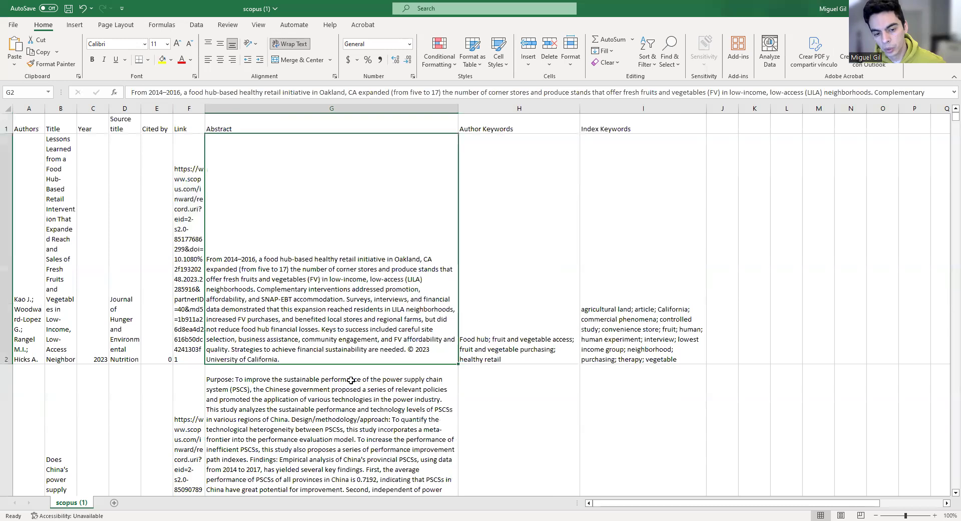
pyautogui.click(363, 421)
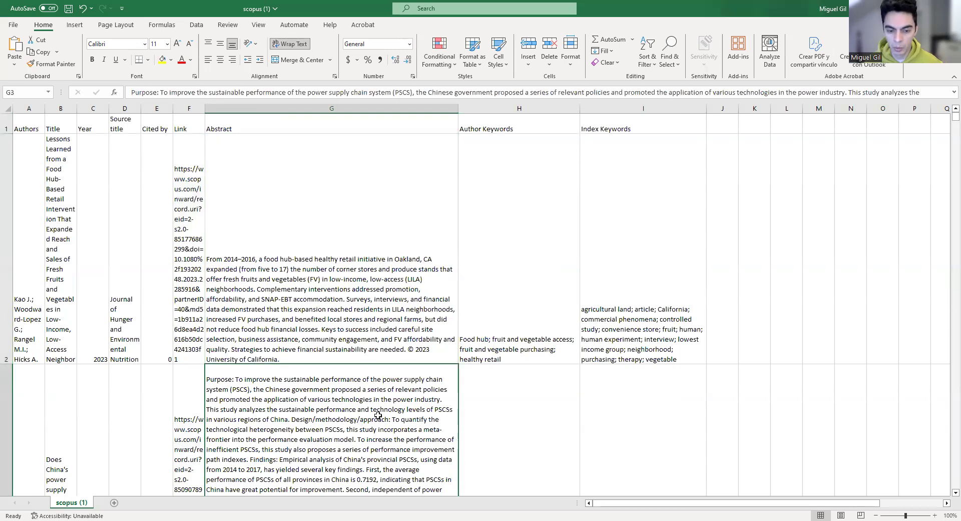
# Step: Try deleting a large block of records from row 3 downward, and undo the deletion
pyautogui.scroll(-2, 378, 415)
pyautogui.hotkey('shift', 'space')
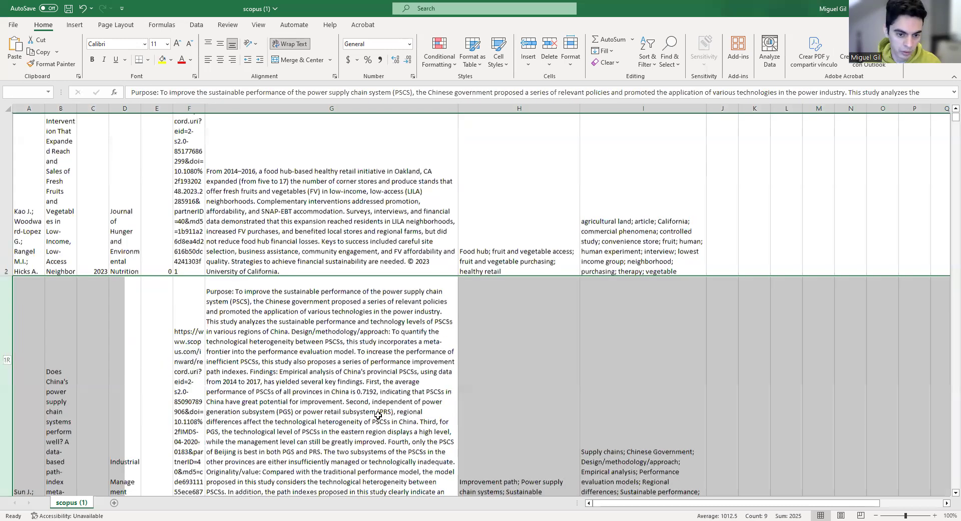
pyautogui.hotkey('ctrl', 'shift', 'Down')
pyautogui.hotkey('ctrl', 'shift', 'Up')
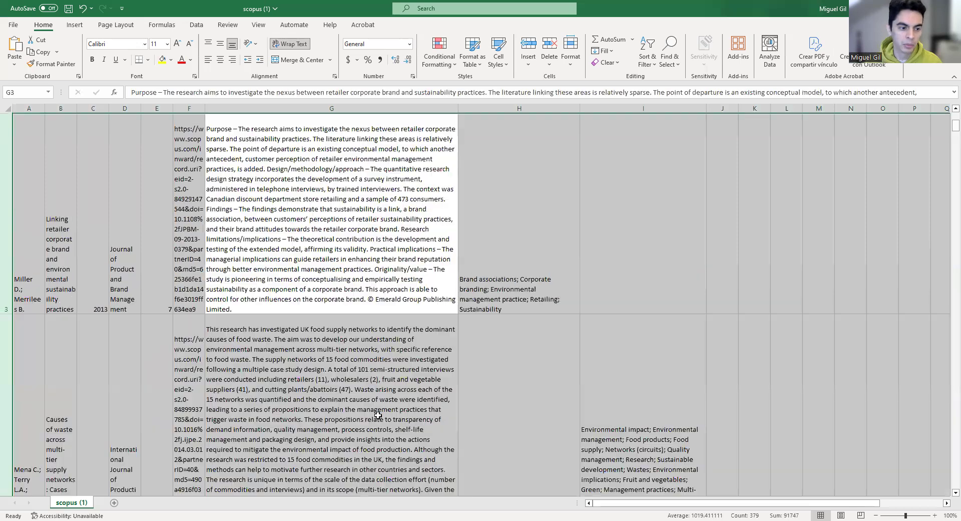
pyautogui.hotkey('ctrl', 'z')
pyautogui.click(383, 420)
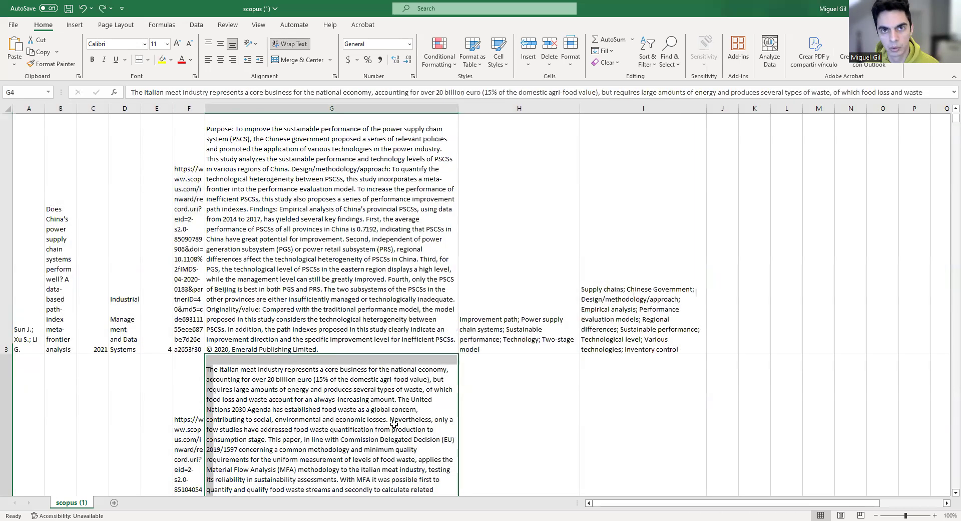
pyautogui.scroll(2, 383, 399)
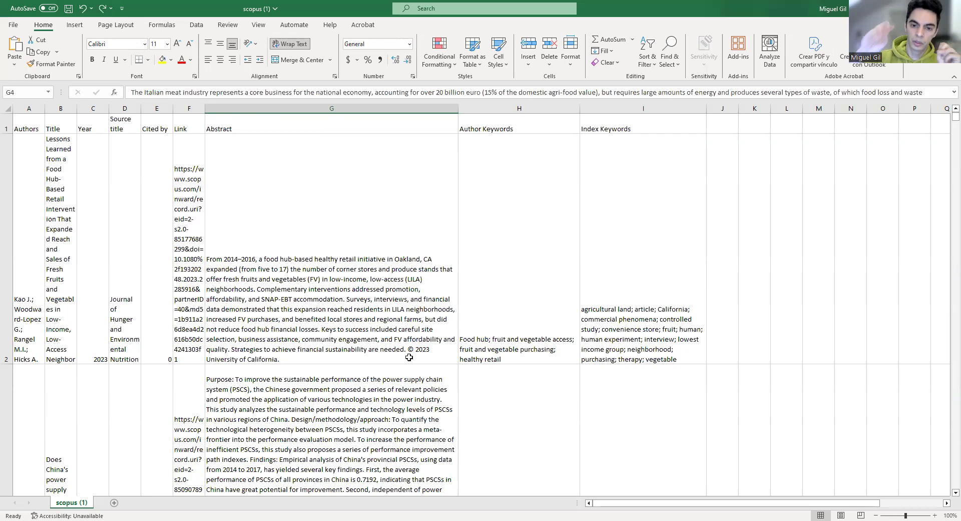
# Step: Check the first record's source title and add an ABS column heading in cell J1
pyautogui.click(120, 290)
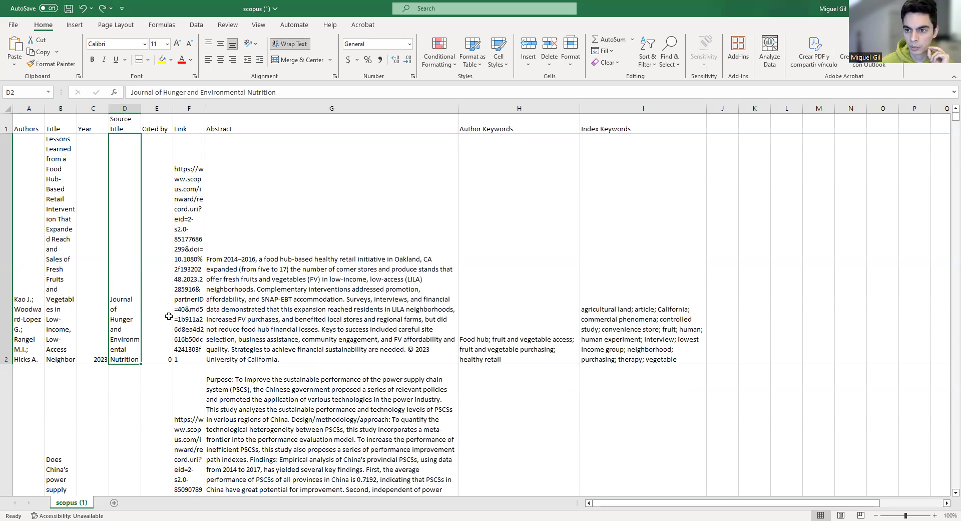
pyautogui.click(732, 128)
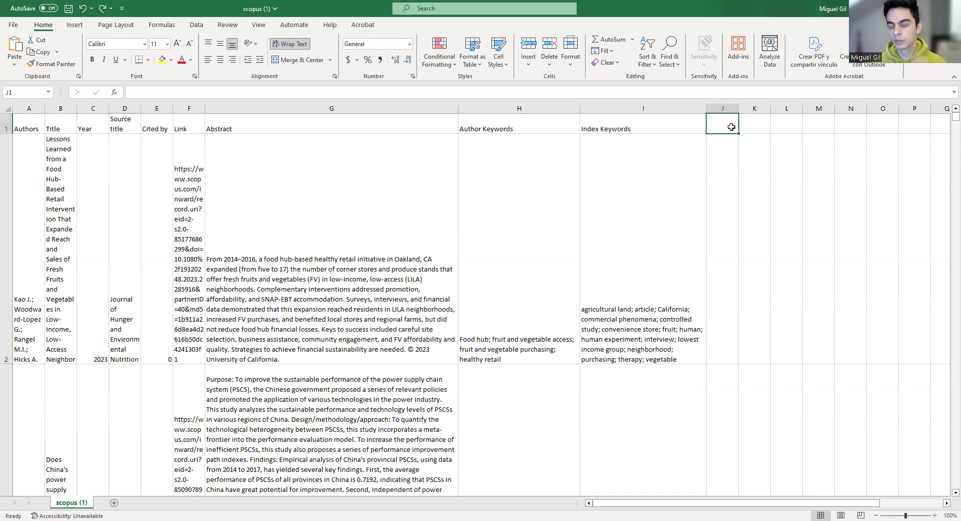
pyautogui.write('ABS')
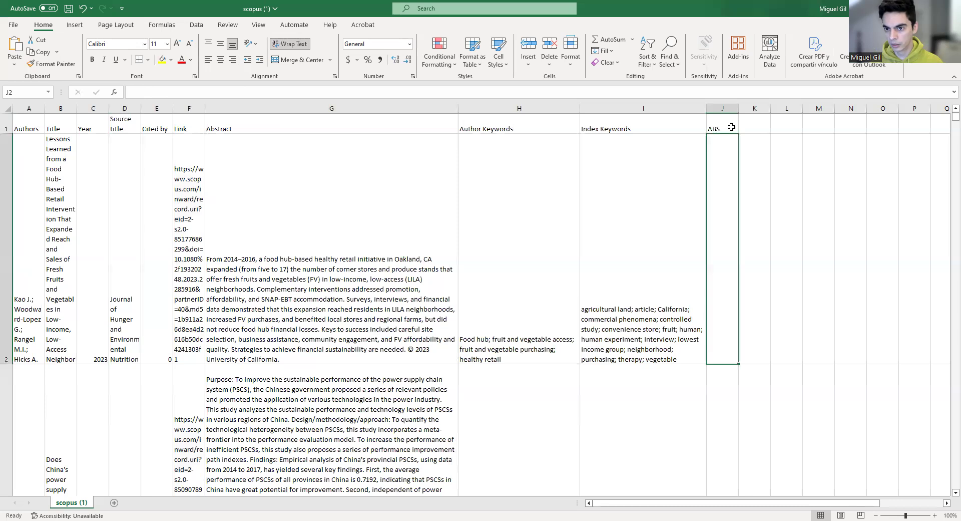
# Step: Enter 1 in the ABS column for the first record in row 2
pyautogui.press('Left')
pyautogui.press('Left')
pyautogui.press('Left')
pyautogui.press('Left')
pyautogui.press('Left')
pyautogui.press('Left')
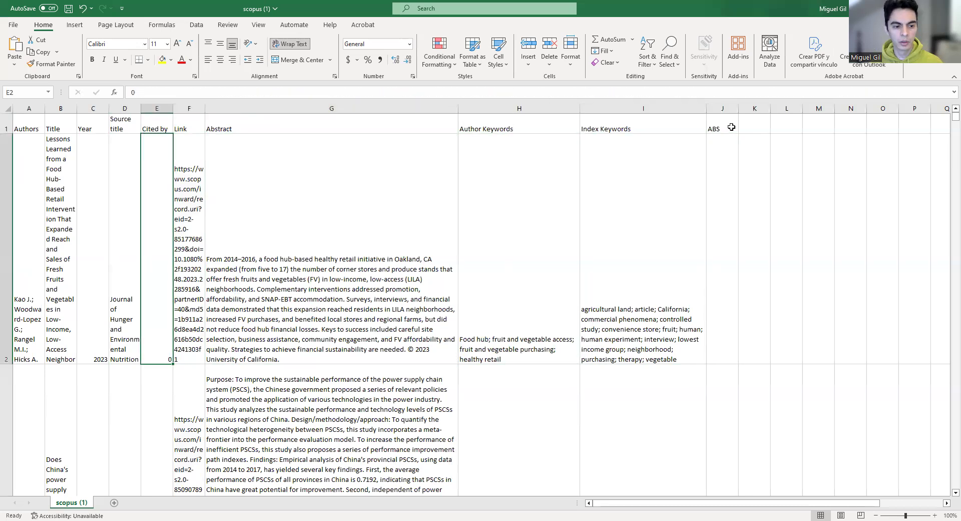
pyautogui.press('Right')
pyautogui.press('Right')
pyautogui.press('Right')
pyautogui.press('Right')
pyautogui.press('Right')
pyautogui.press('Right')
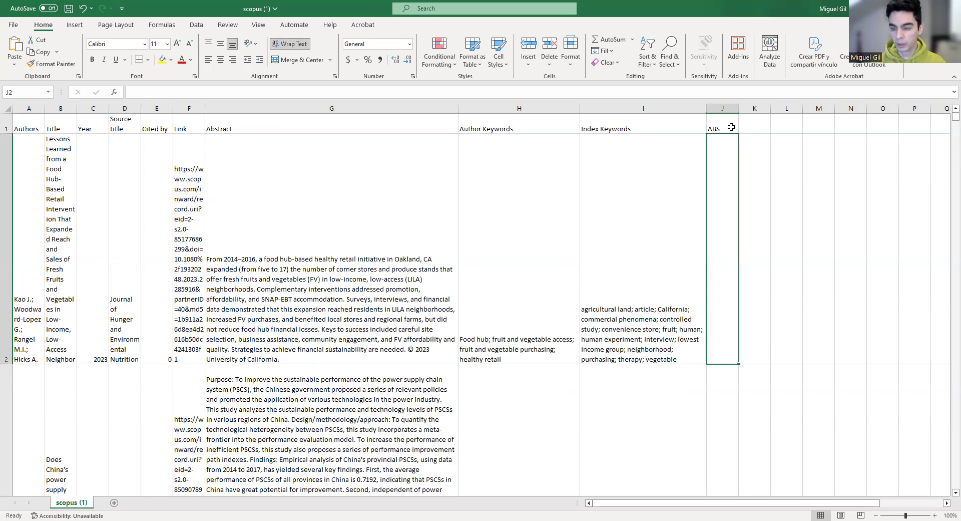
pyautogui.write('AB')
pyautogui.press('BackSpace')
pyautogui.press('BackSpace')
pyautogui.write('1')
pyautogui.press('Return')
# Step: Enter ABS values 2 and 3 for the records in rows 3 and 4
pyautogui.scroll(-2, 732, 126)
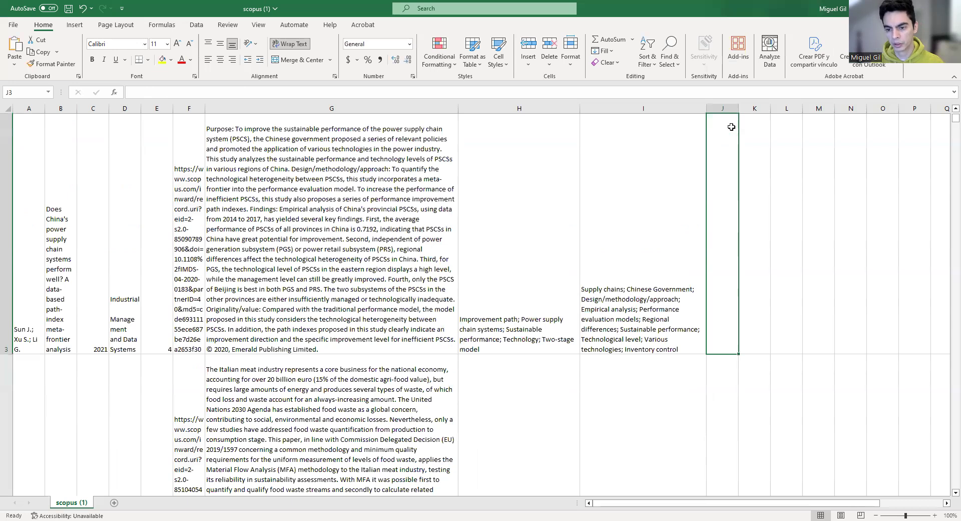
pyautogui.scroll(1, 731, 127)
pyautogui.scroll(-1, 731, 127)
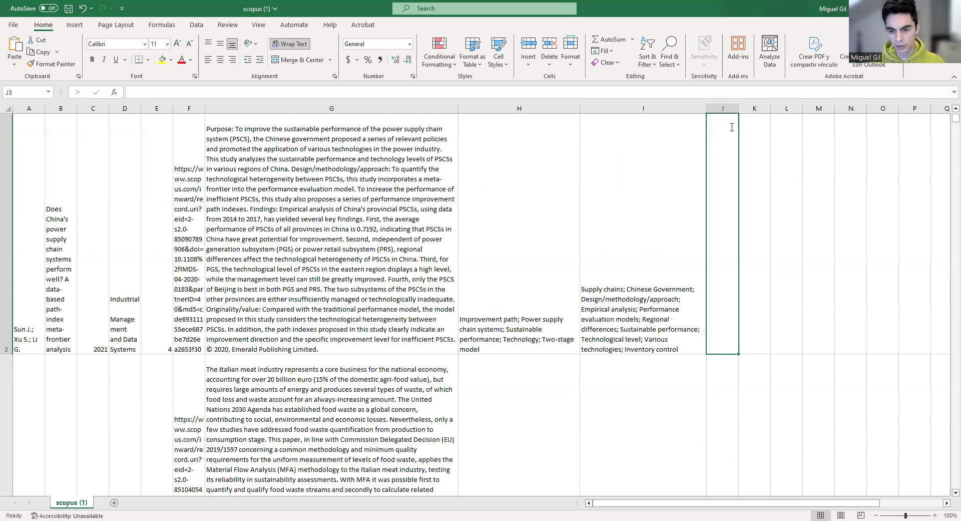
pyautogui.write('2')
pyautogui.press('Return')
pyautogui.scroll(-1, 731, 127)
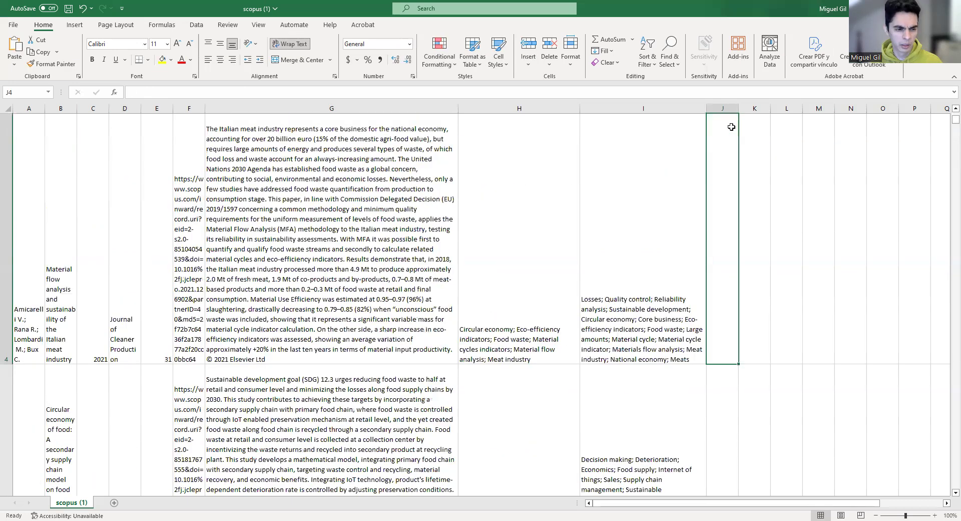
pyautogui.write('3')
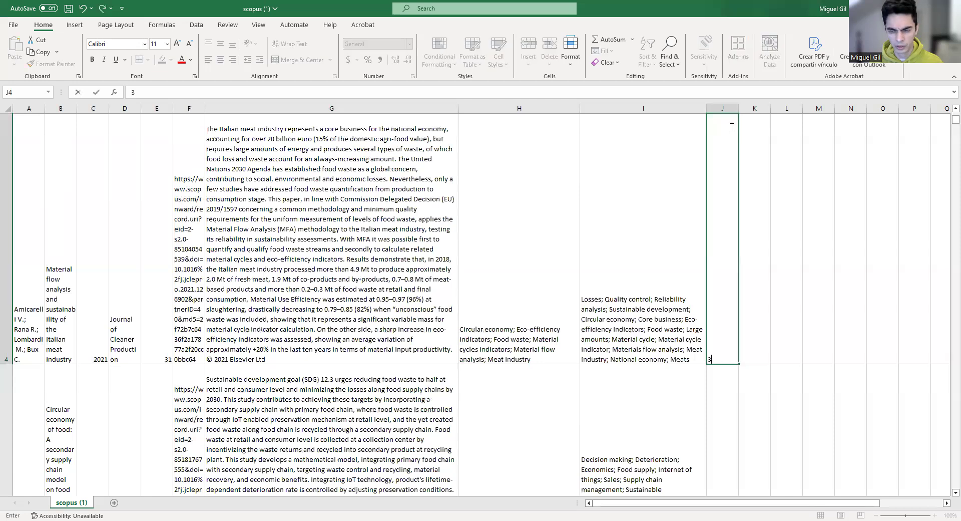
pyautogui.press('Return')
pyautogui.scroll(-1, 731, 127)
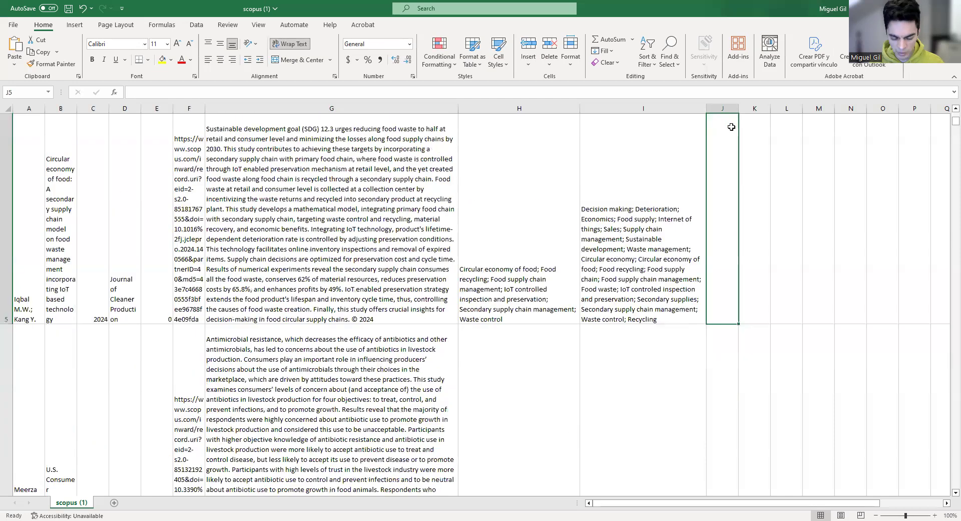
# Step: Leave the ABS cell in row 5 empty and delete the Sustainability (Switzerland) record in row 6
pyautogui.press('Return')
pyautogui.scroll(-1, 731, 127)
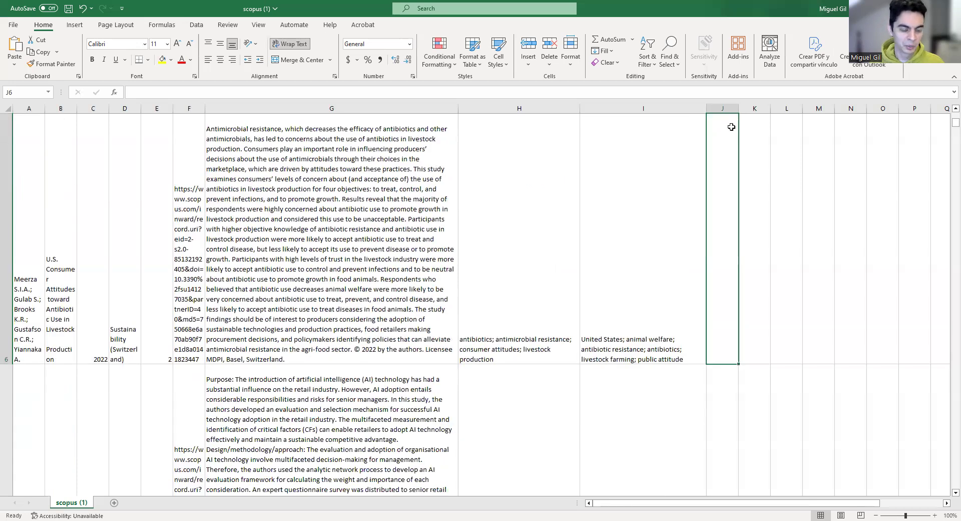
pyautogui.click(131, 291)
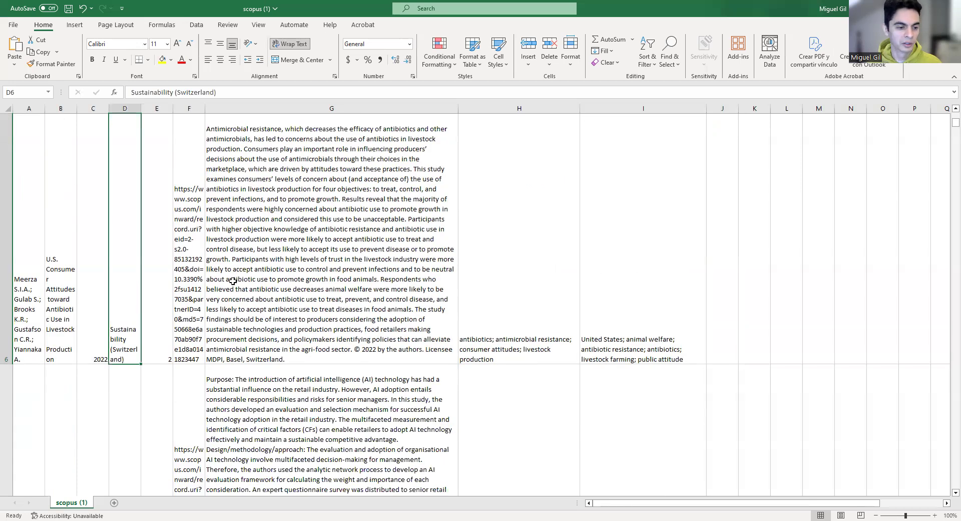
pyautogui.hotkey('shift', 'space')
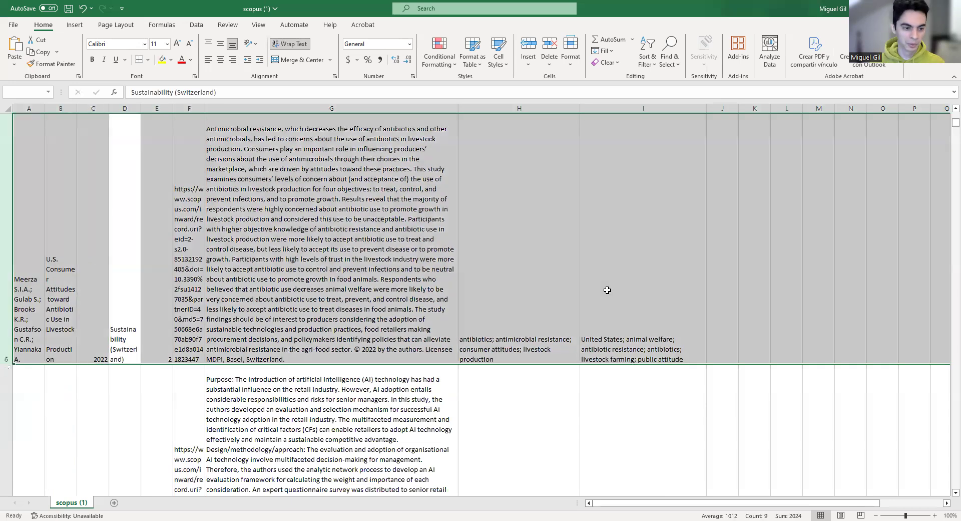
pyautogui.hotkey('ctrl', '-')
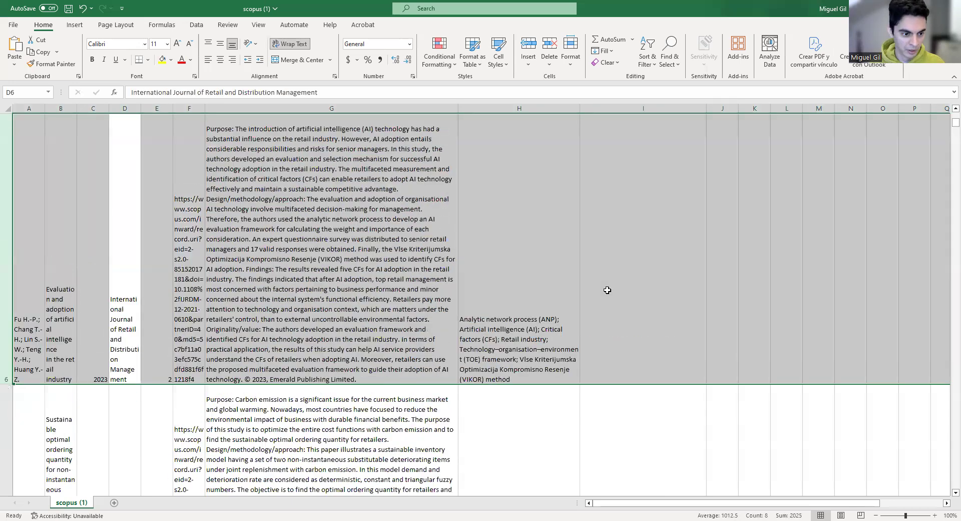
# Step: Enter No in the ABS column for the Kybernetes record in row 7
pyautogui.press('Down')
pyautogui.press('Up')
pyautogui.press('Right')
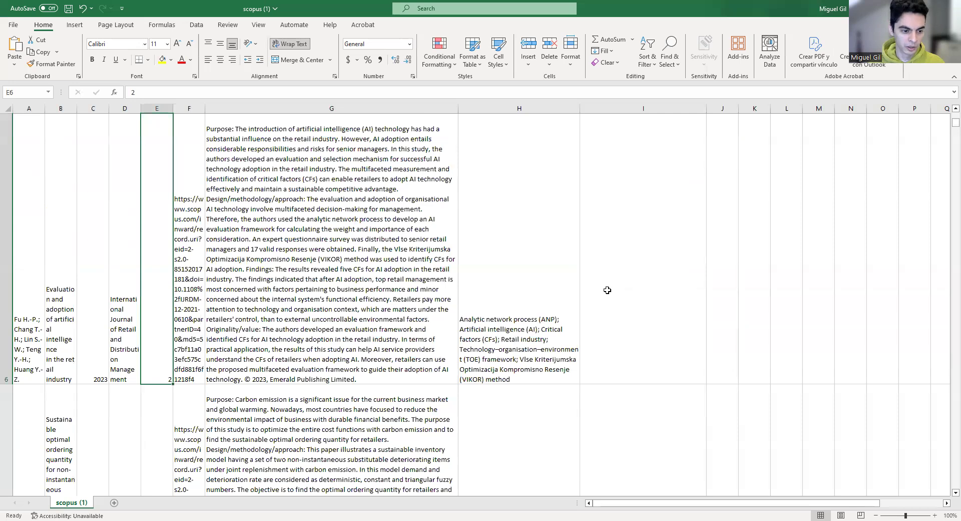
pyautogui.press('Right')
pyautogui.press('Right')
pyautogui.press('Down')
pyautogui.press('Down')
pyautogui.press('Up')
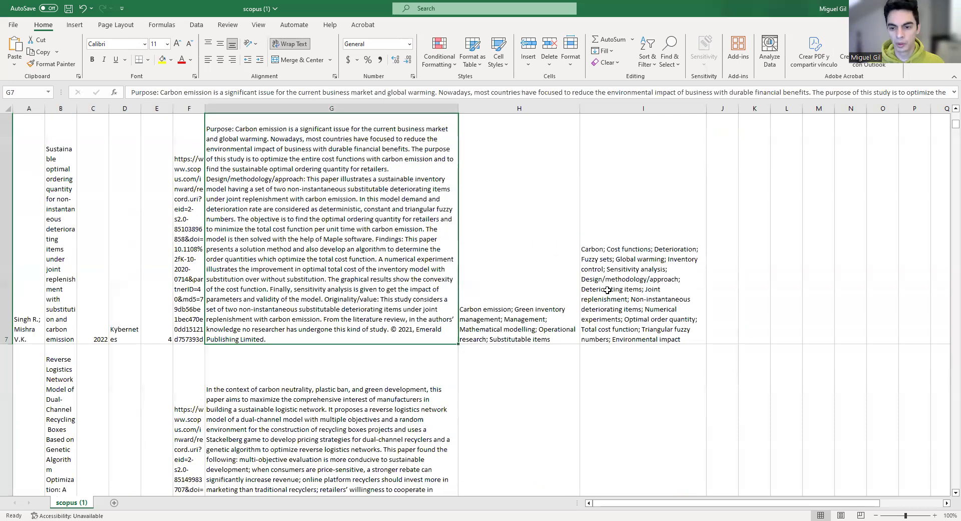
pyautogui.press('Right')
pyautogui.press('Right')
pyautogui.press('Right')
pyautogui.write('No')
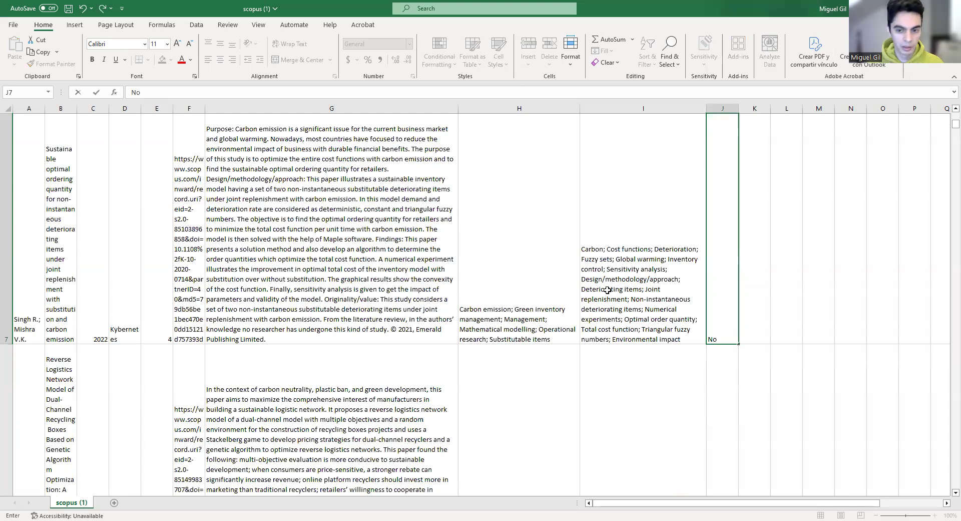
pyautogui.press('Return')
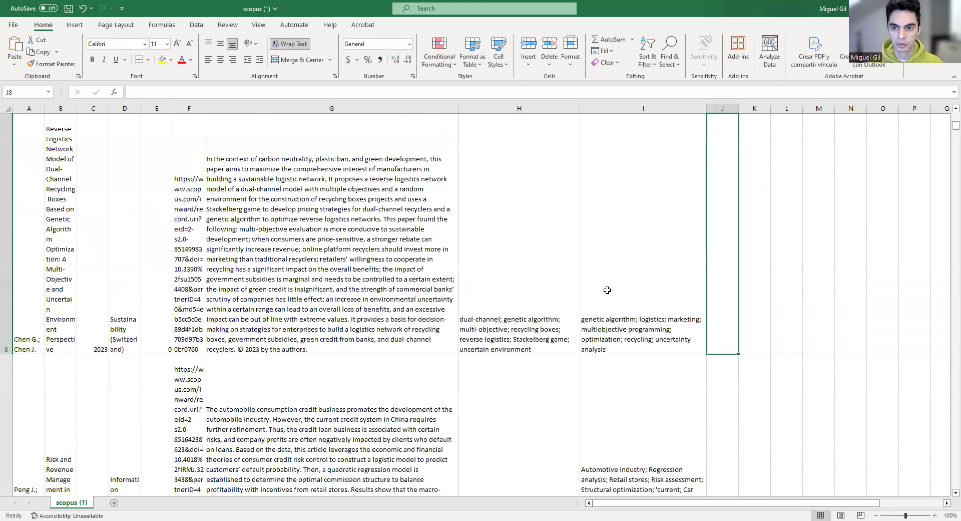
# Step: Review the ABS column entries from row 7 back up to the heading
pyautogui.press('Up')
pyautogui.press('Up')
pyautogui.press('Up')
pyautogui.press('Up')
pyautogui.press('Up')
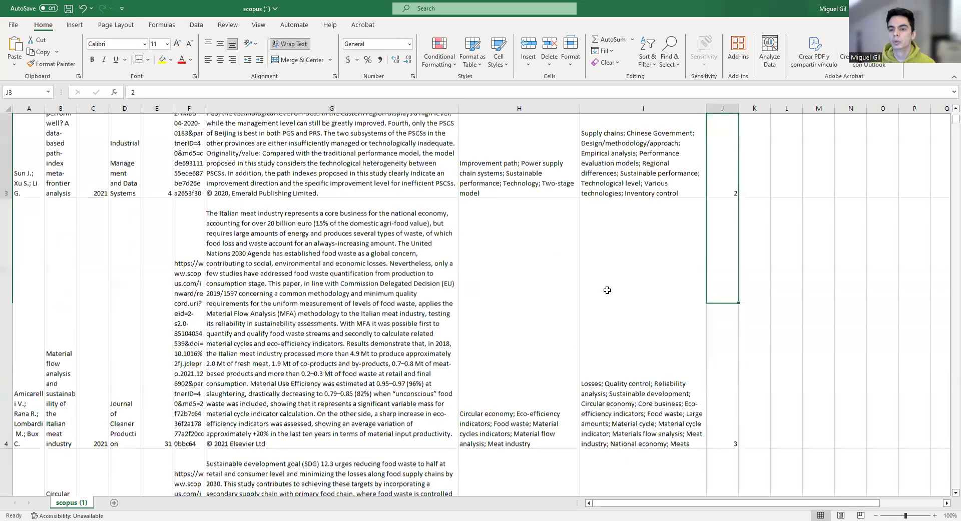
pyautogui.press('Up')
pyautogui.press('Up')
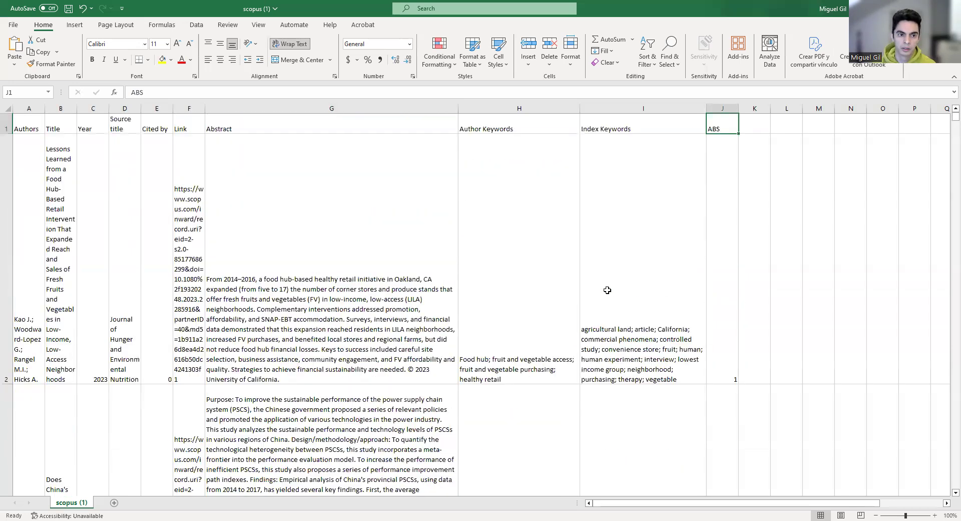